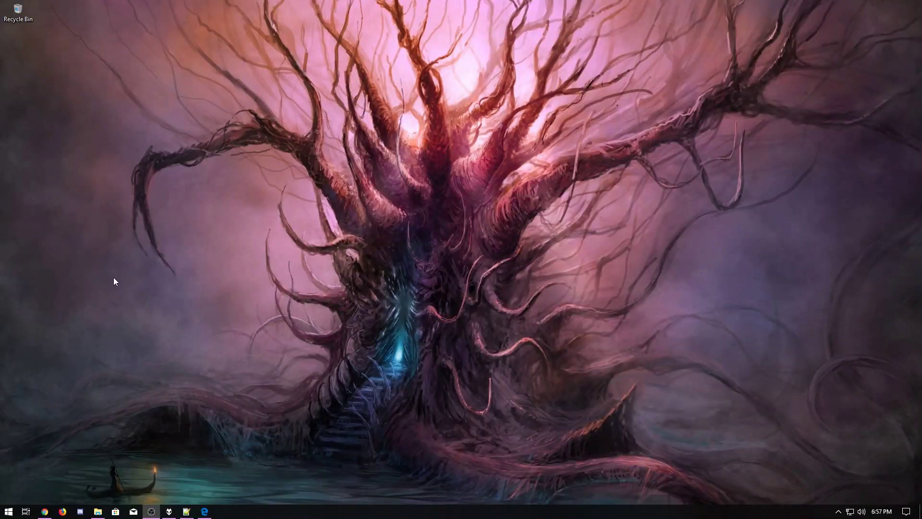
# - Bring up the desktop's shortcut menu by right-clicking an empty area of the wallpaper
pyautogui.rightClick(438, 170)
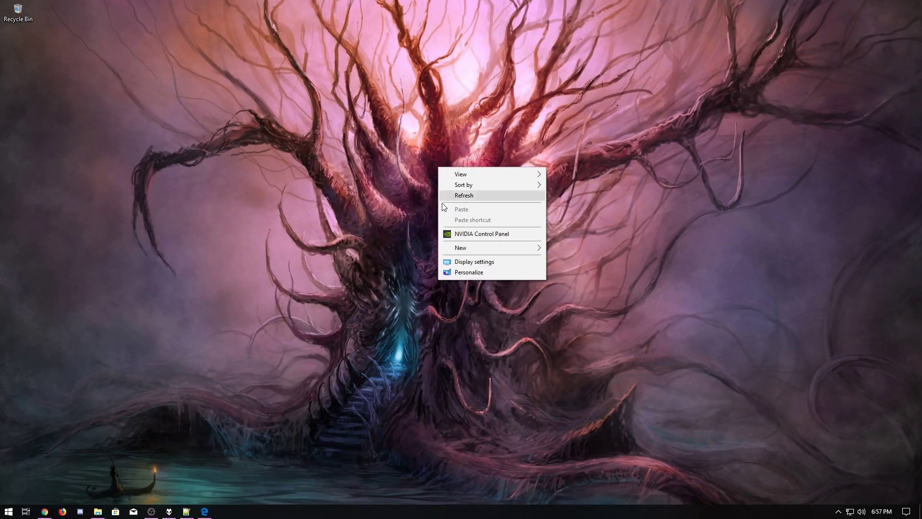
# - Switch on Use small taskbar buttons in the Personalization taskbar settings
pyautogui.click(482, 272)
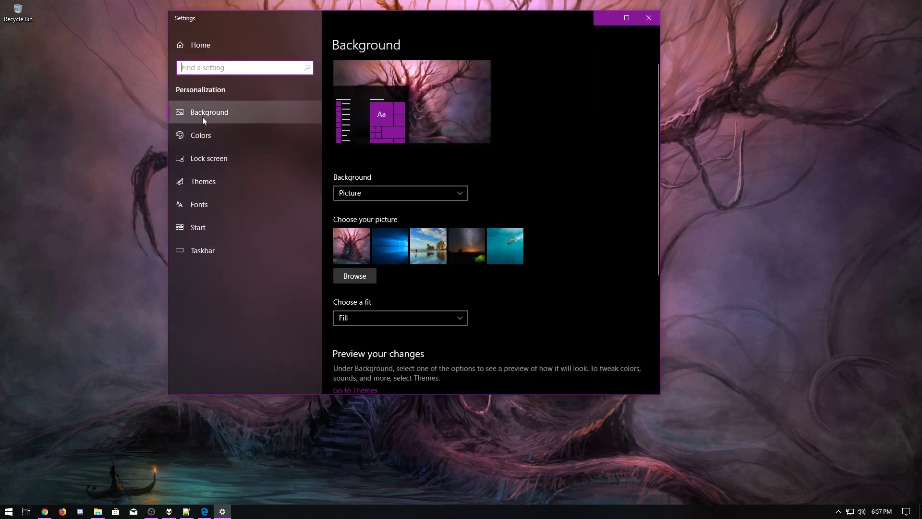
pyautogui.click(236, 160)
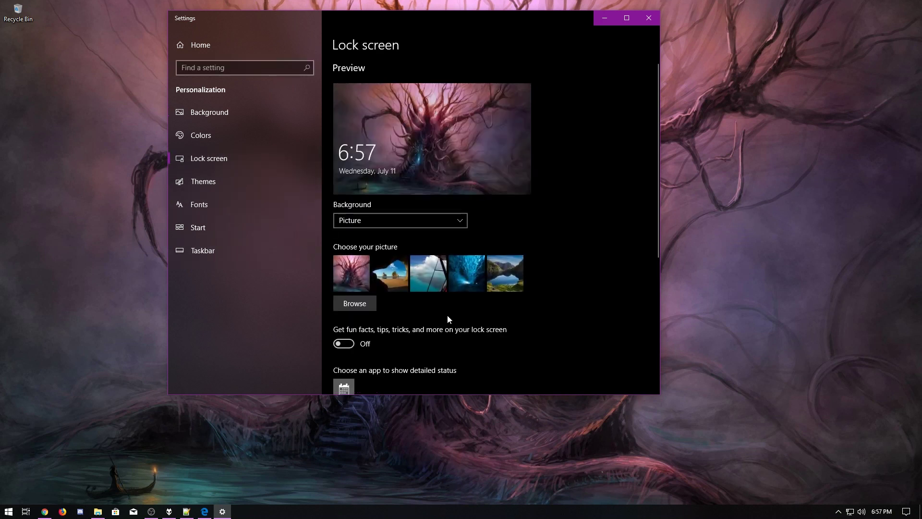
pyautogui.click(219, 230)
pyautogui.click(223, 254)
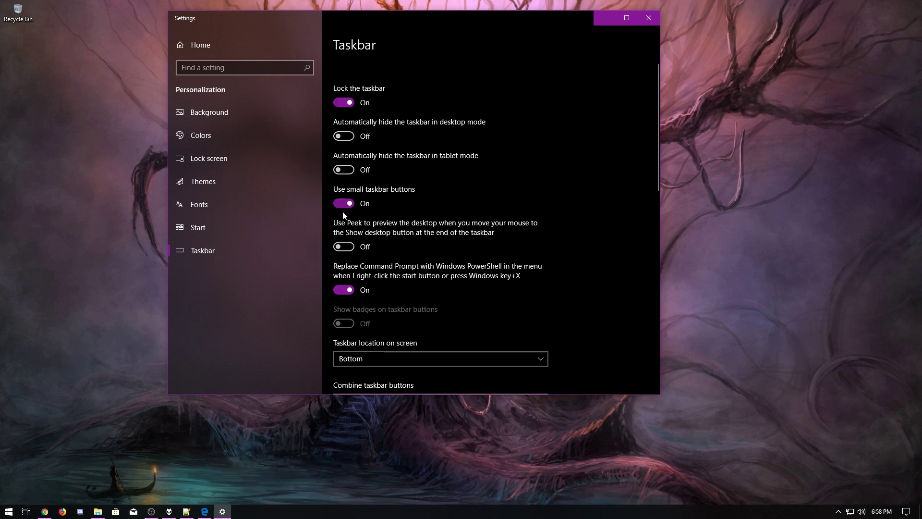
pyautogui.click(343, 203)
# - Close Settings, check then dismiss the taskbar's shortcut menu, and launch Edge from the taskbar
pyautogui.scroll(-5, 503, 284)
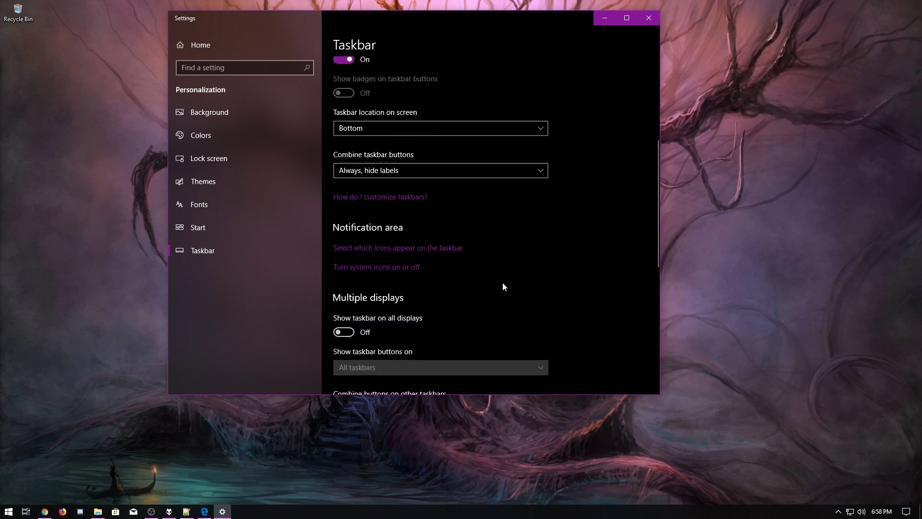
pyautogui.scroll(-8, 422, 259)
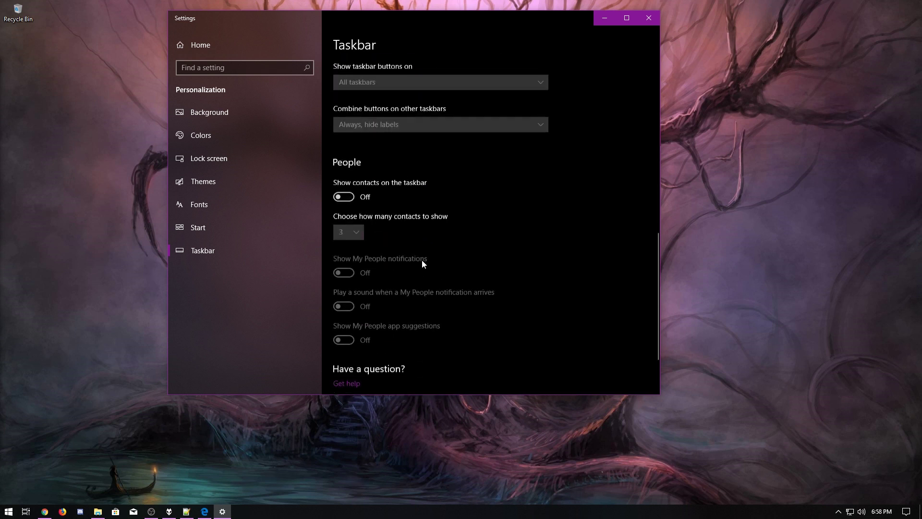
pyautogui.click(649, 18)
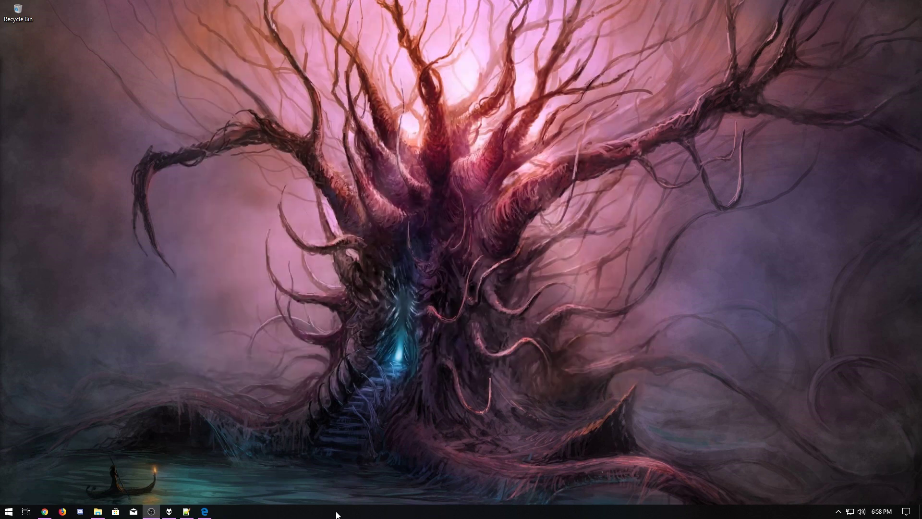
pyautogui.rightClick(345, 511)
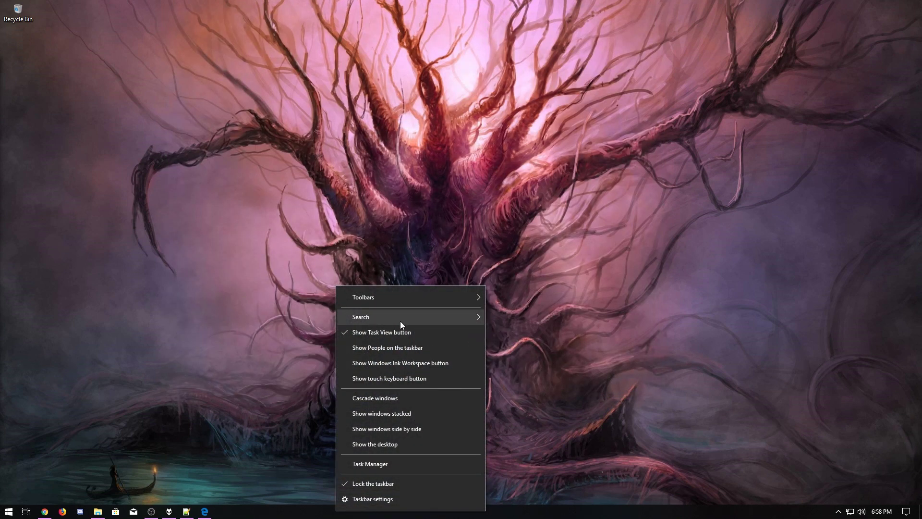
pyautogui.moveTo(403, 323)
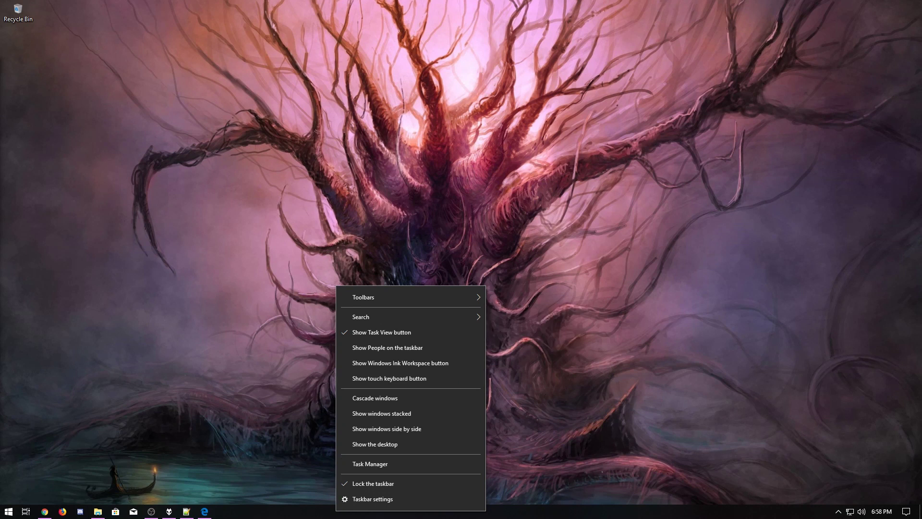
pyautogui.click(283, 515)
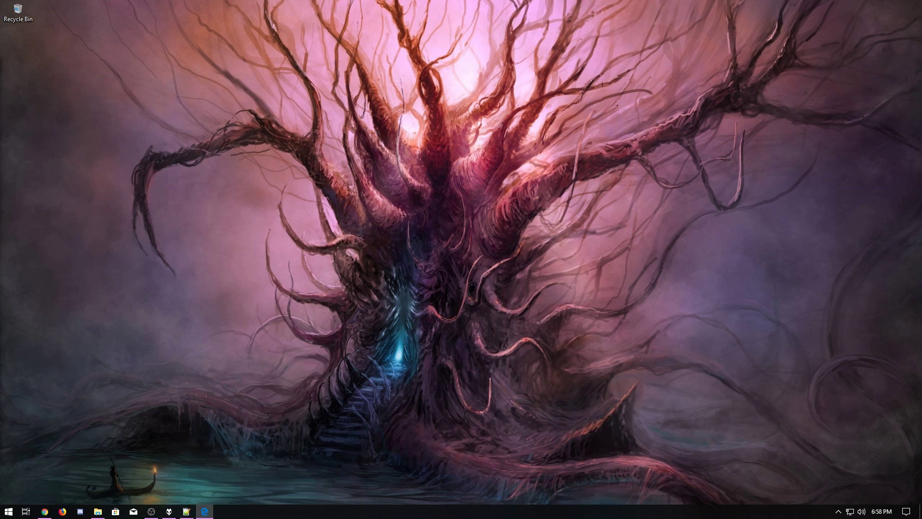
pyautogui.click(204, 511)
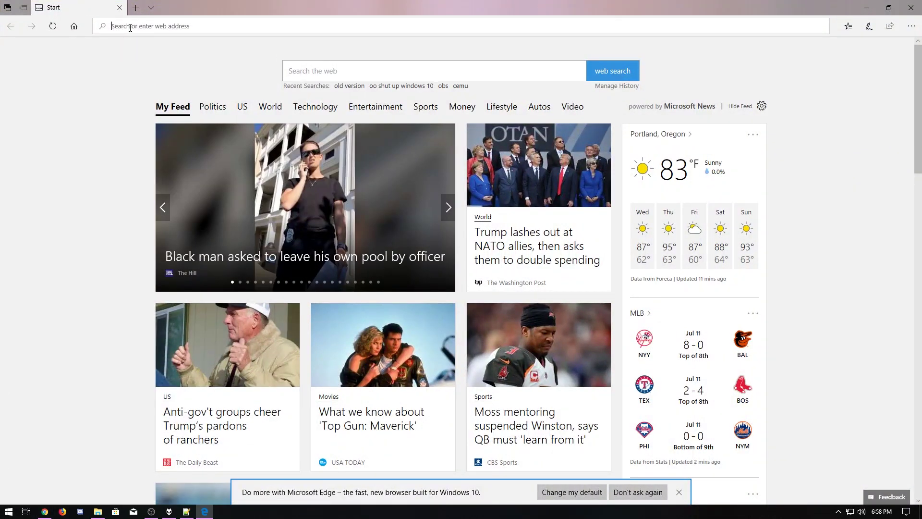
# - Load ninite.com in Edge and dismiss the default-browser notification
pyautogui.write('ninite')
pyautogui.press('Return')
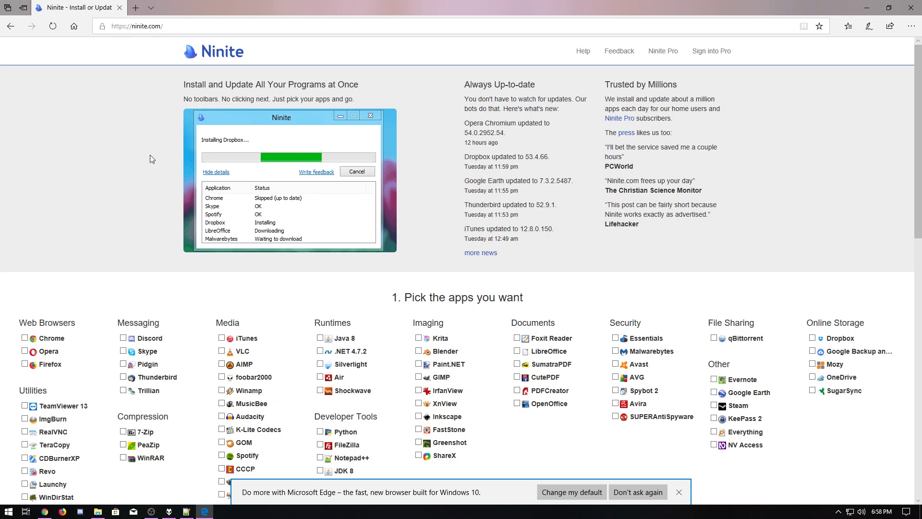
pyautogui.scroll(-4, 453, 304)
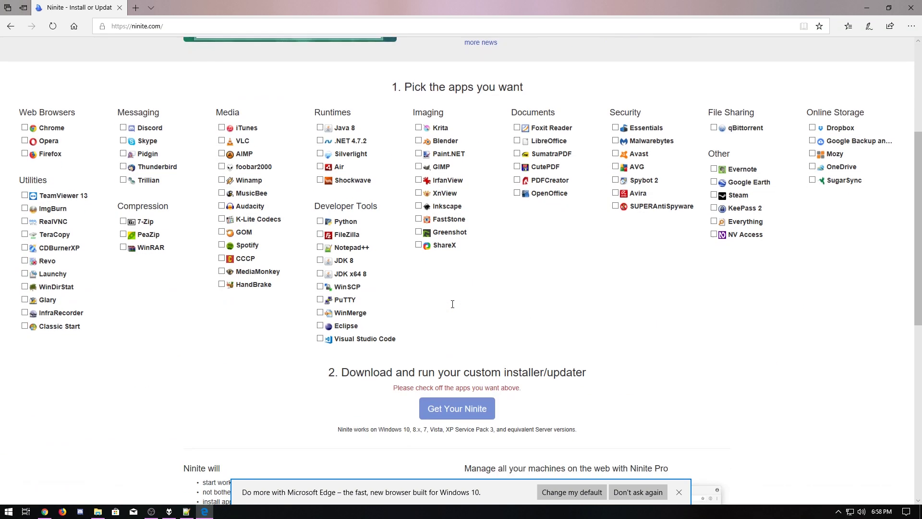
pyautogui.click(634, 495)
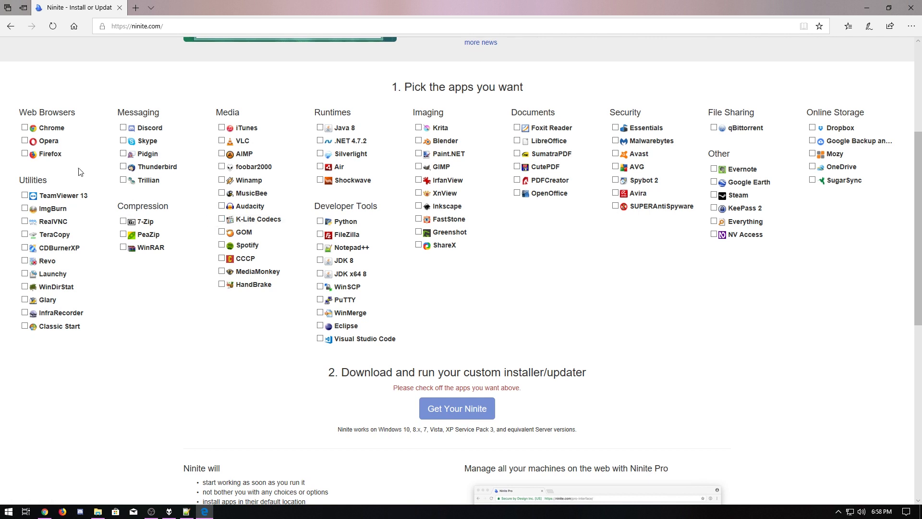
# - Tick Chrome, Firefox, 7-Zip, Discord, VLC, K-Lite Codecs and Notepad++, leaving foobar2000 unchecked
pyautogui.click(24, 129)
pyautogui.click(25, 153)
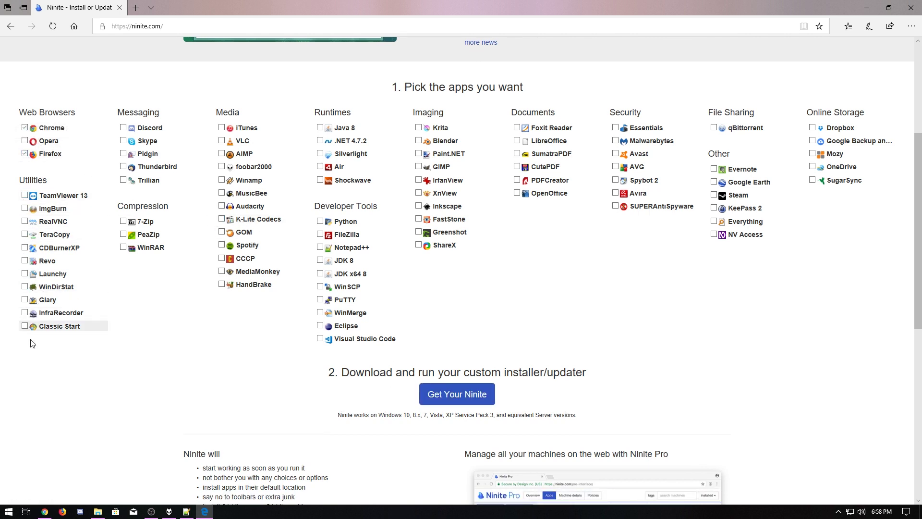
pyautogui.click(124, 221)
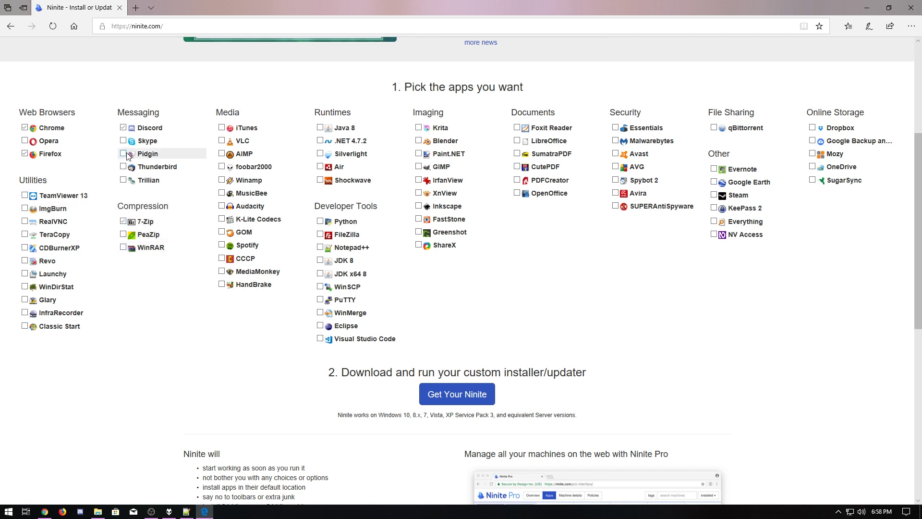
pyautogui.click(123, 128)
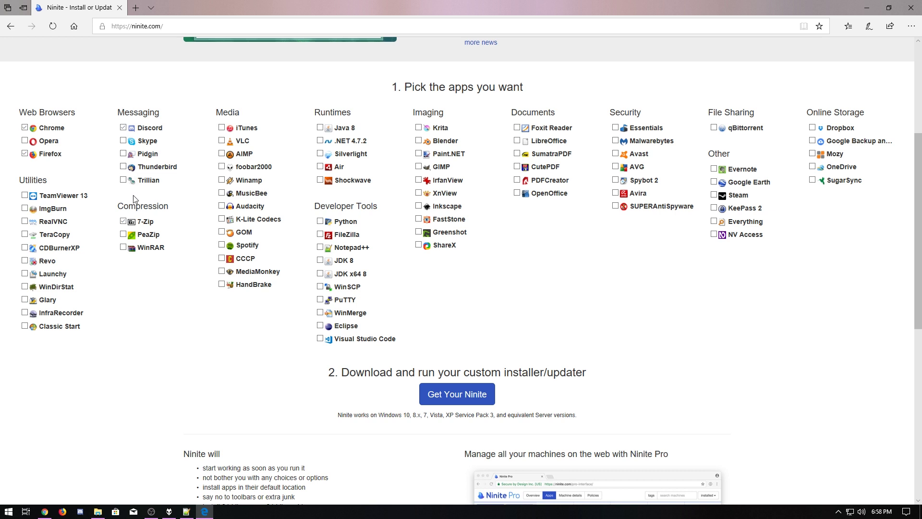
pyautogui.click(222, 142)
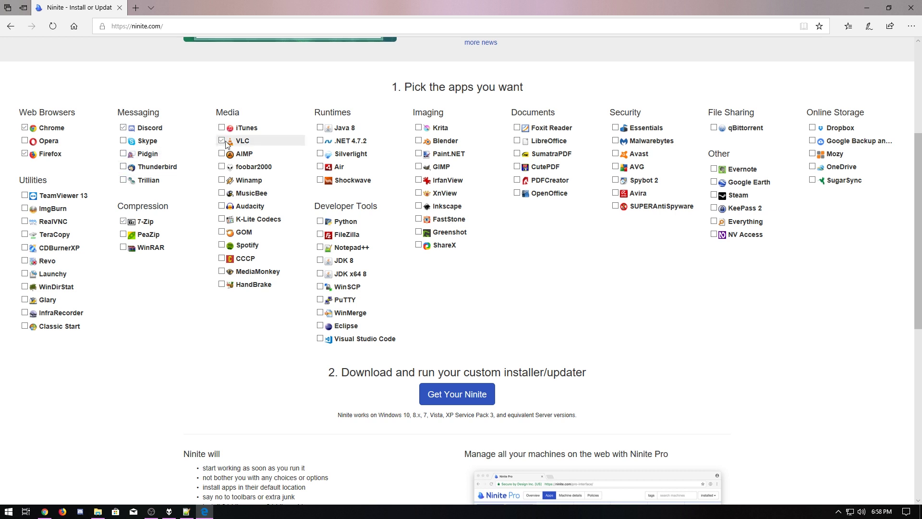
pyautogui.click(222, 220)
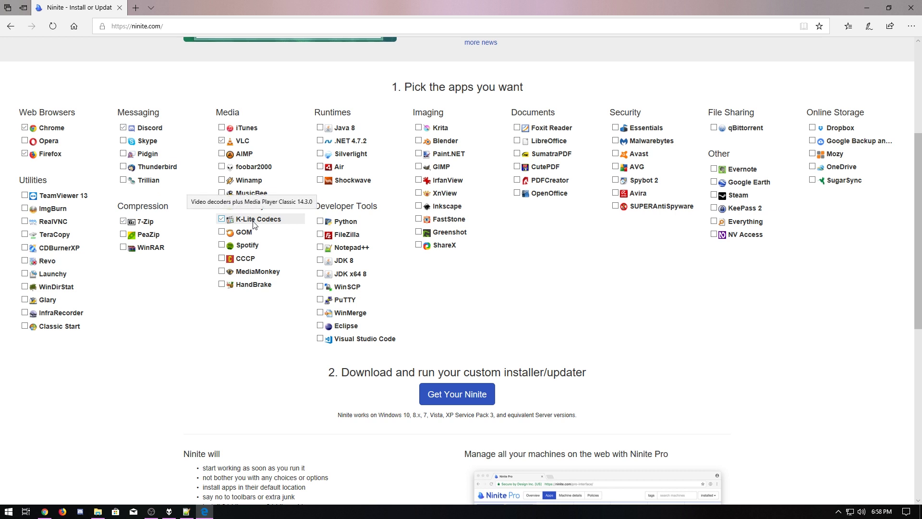
pyautogui.click(222, 168)
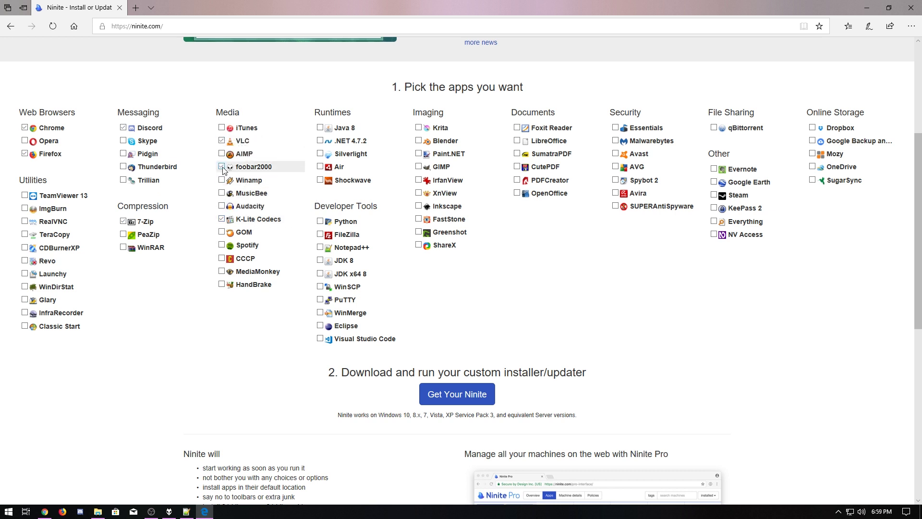
pyautogui.click(222, 168)
pyautogui.click(320, 248)
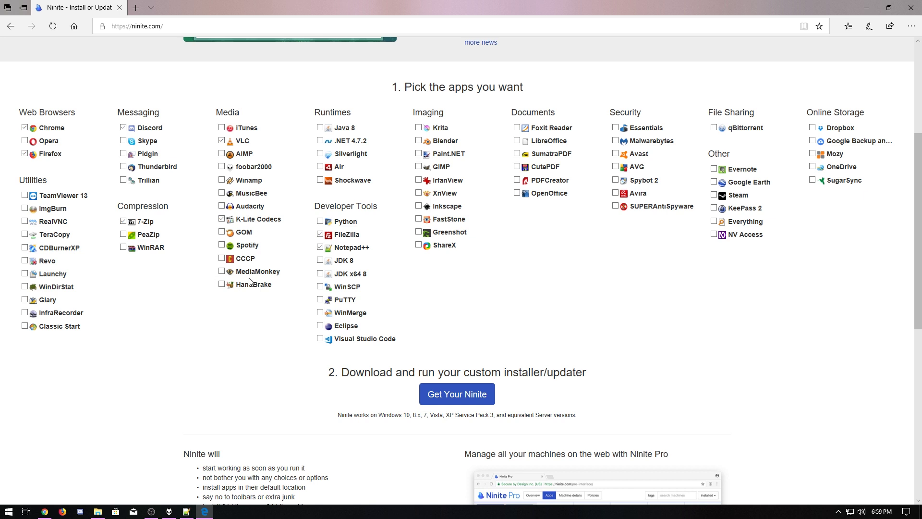
# - Toggle GIMP, Paint.NET and Foxit Reader back off so they stay unselected
pyautogui.click(419, 167)
pyautogui.click(419, 155)
pyautogui.click(419, 154)
pyautogui.click(419, 167)
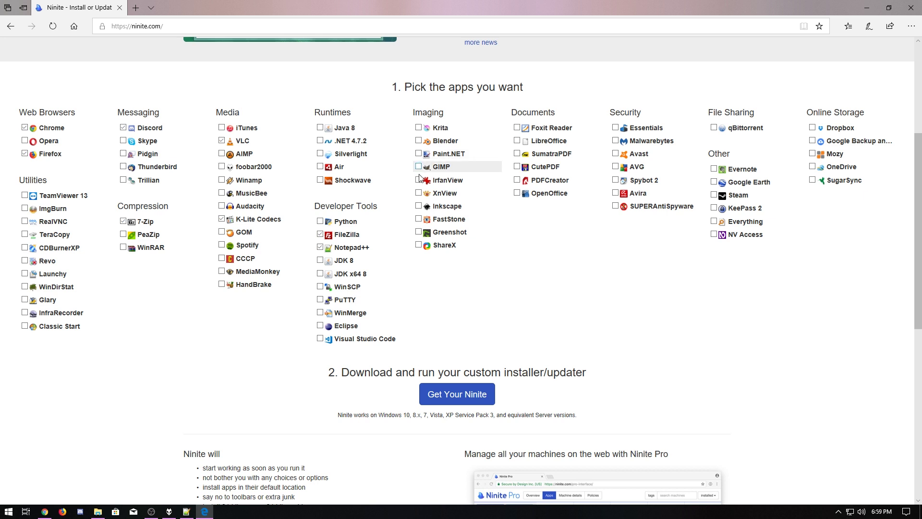
pyautogui.click(517, 129)
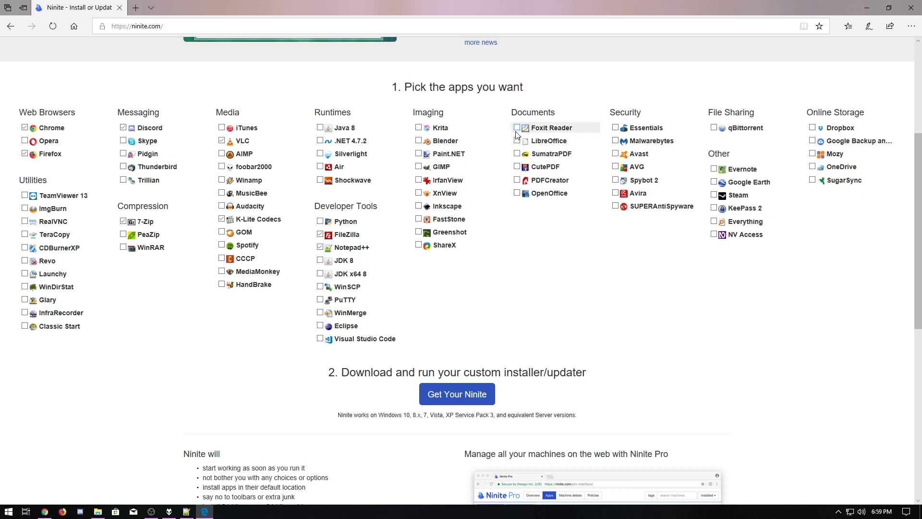
pyautogui.click(517, 129)
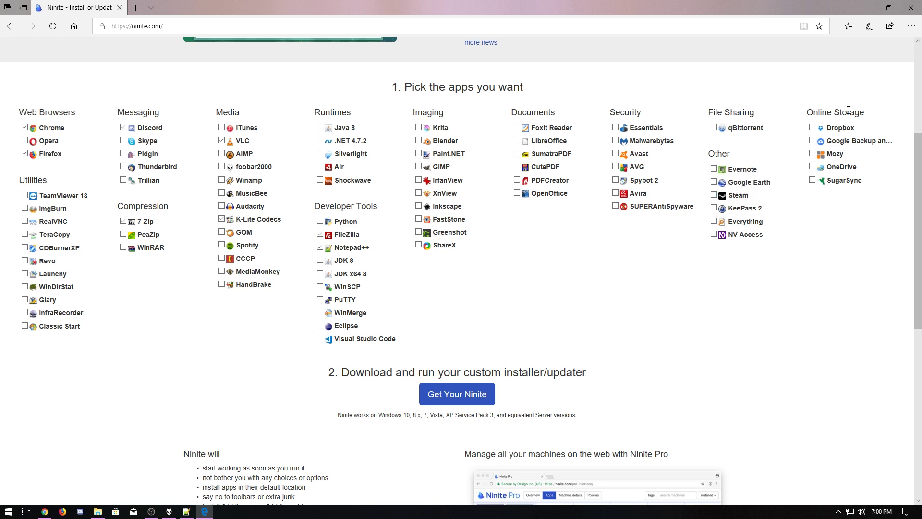
pyautogui.scroll(-3, 509, 307)
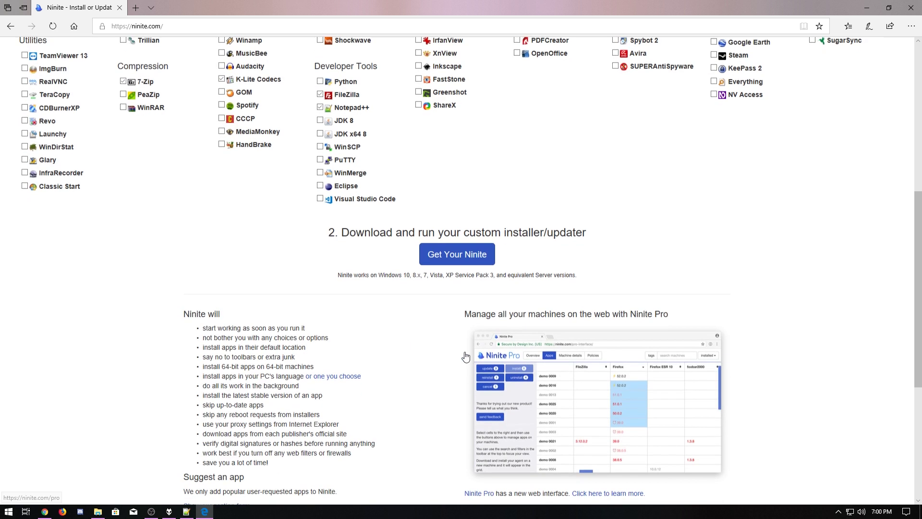
# - Build and run the custom Ninite installer, then close its progress window and Edge
pyautogui.click(456, 255)
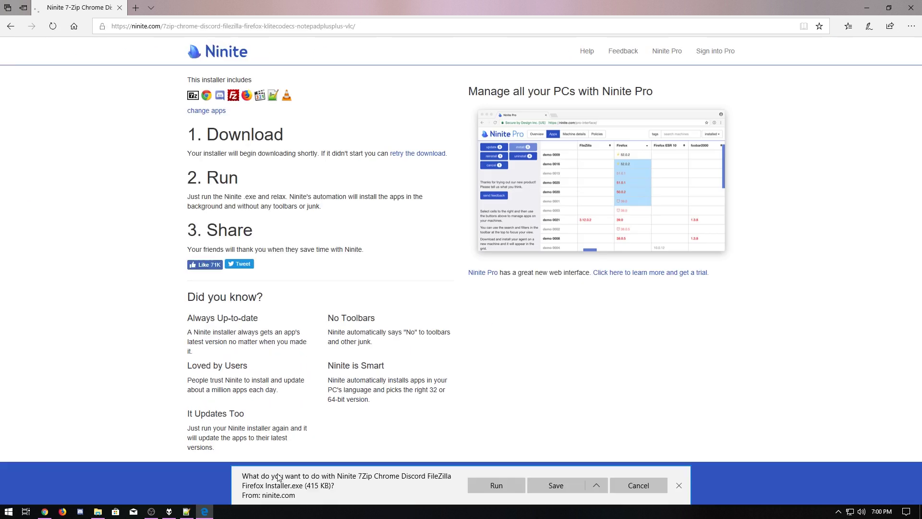
pyautogui.click(503, 483)
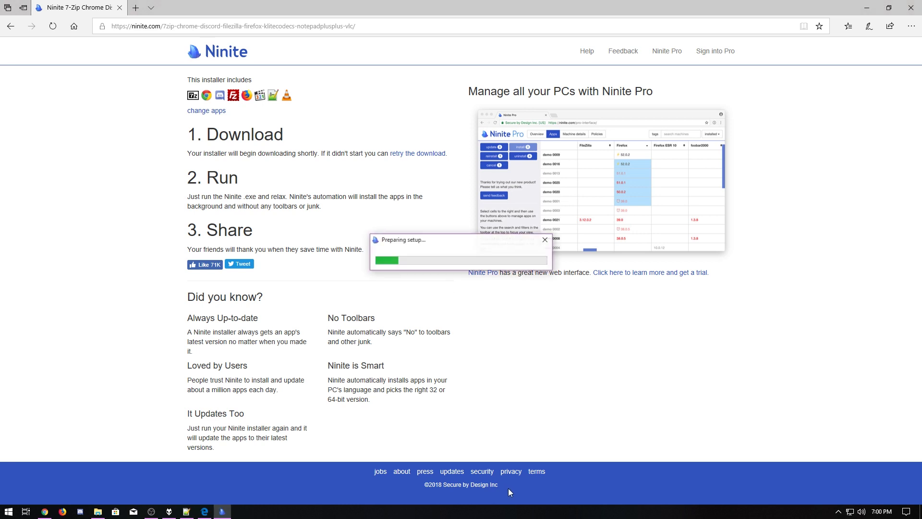
pyautogui.click(546, 239)
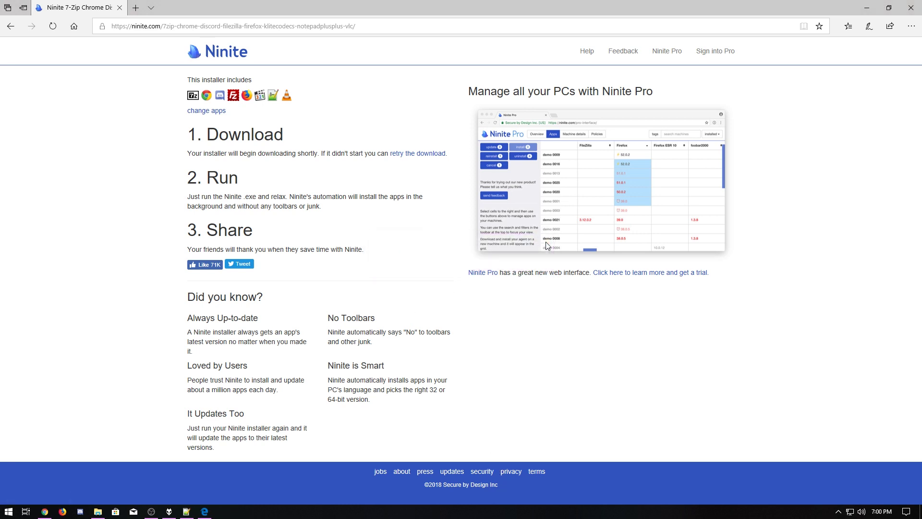
pyautogui.hotkey('alt', 'F4')
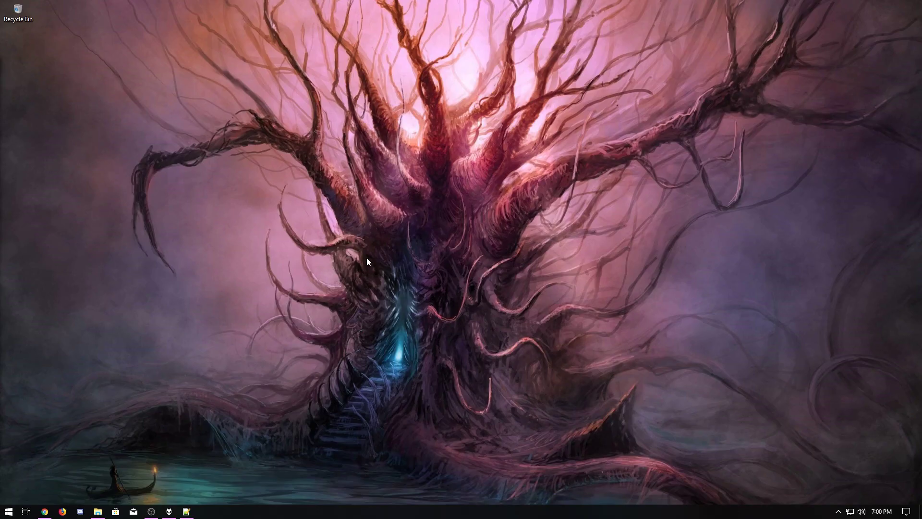
# - Dismiss the desktop menu and scroll through the O&O ShutUp10 product page in Chrome
pyautogui.rightClick(356, 234)
pyautogui.click(283, 304)
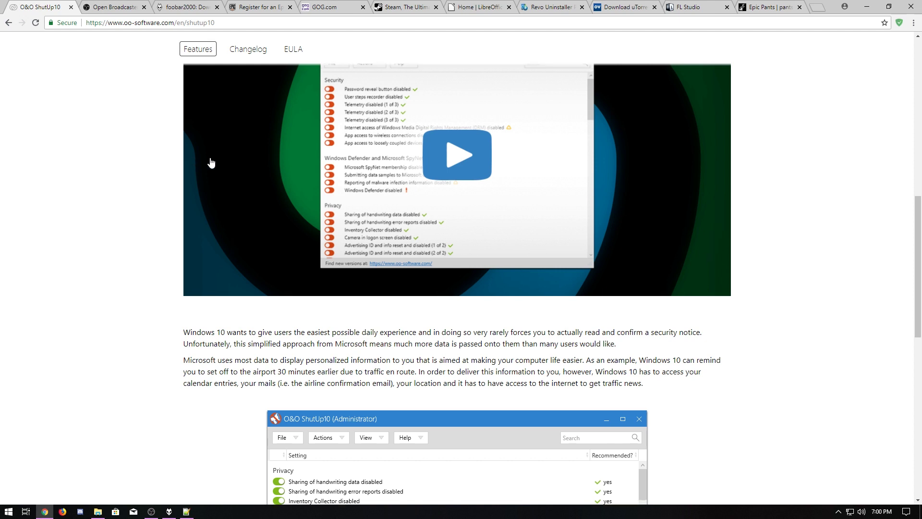
pyautogui.scroll(5, 191, 158)
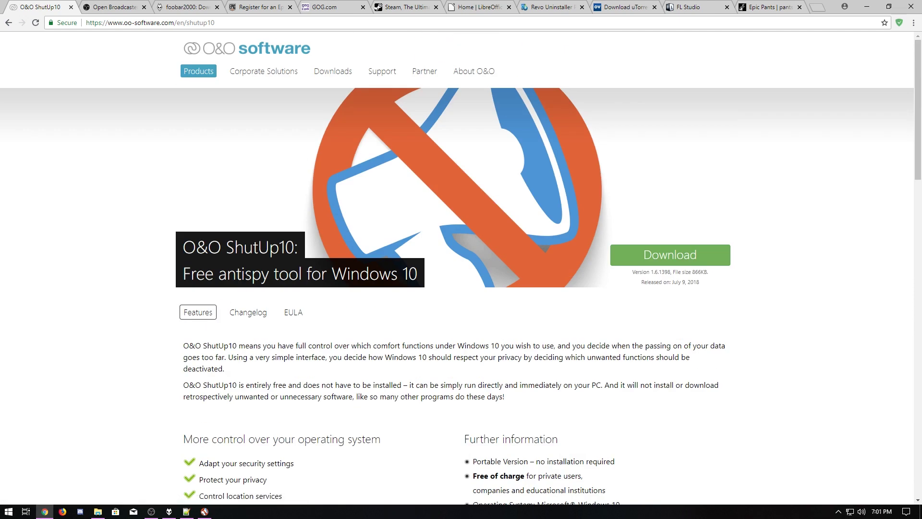
pyautogui.scroll(-12, 275, 304)
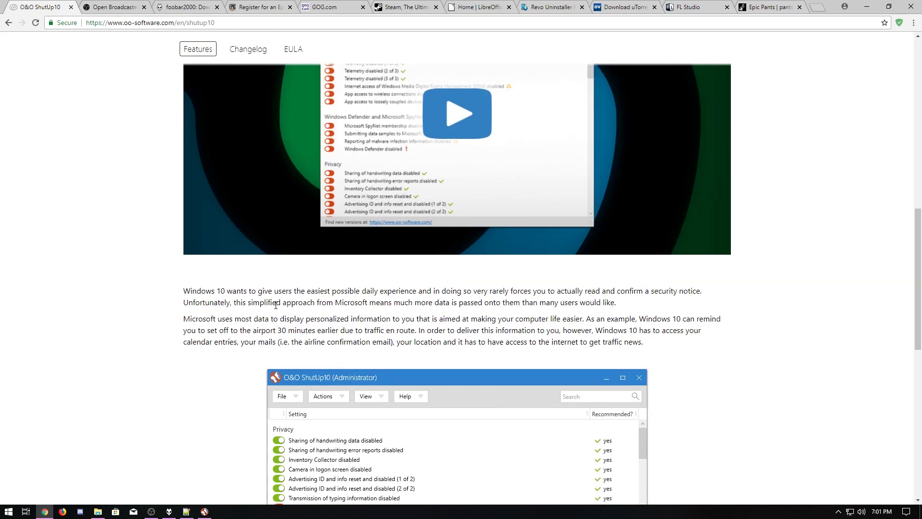
pyautogui.scroll(3, 275, 304)
# - Minimize Chrome and scroll through ShutUp10's Privacy settings list
pyautogui.click(868, 7)
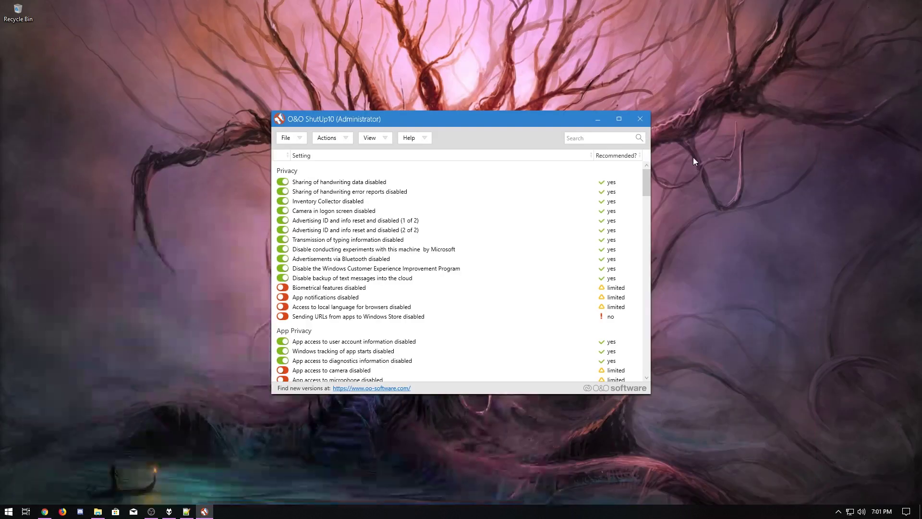
pyautogui.scroll(-1, 353, 237)
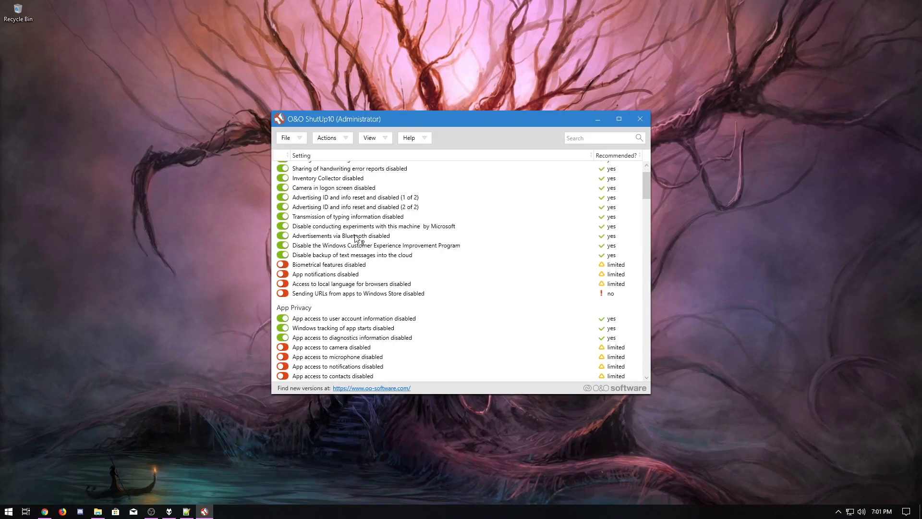
pyautogui.scroll(-2, 314, 315)
pyautogui.scroll(-3, 315, 316)
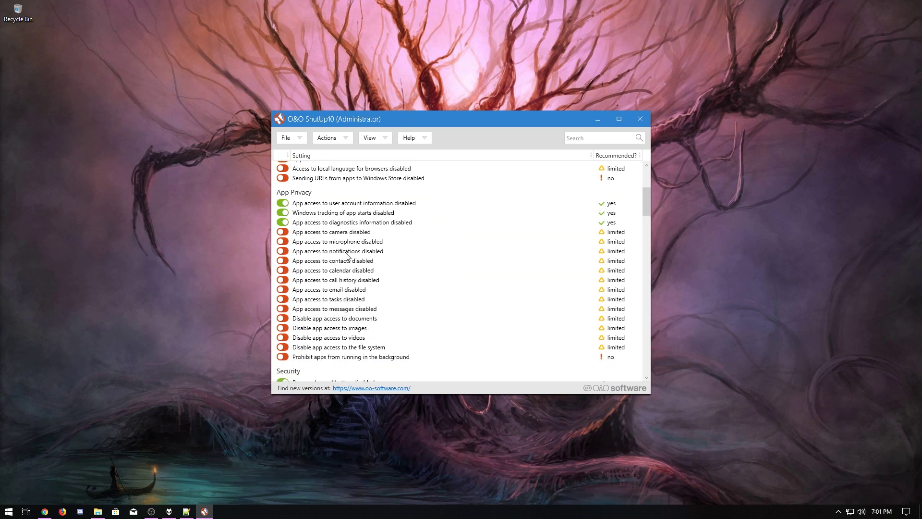
pyautogui.scroll(-4, 358, 234)
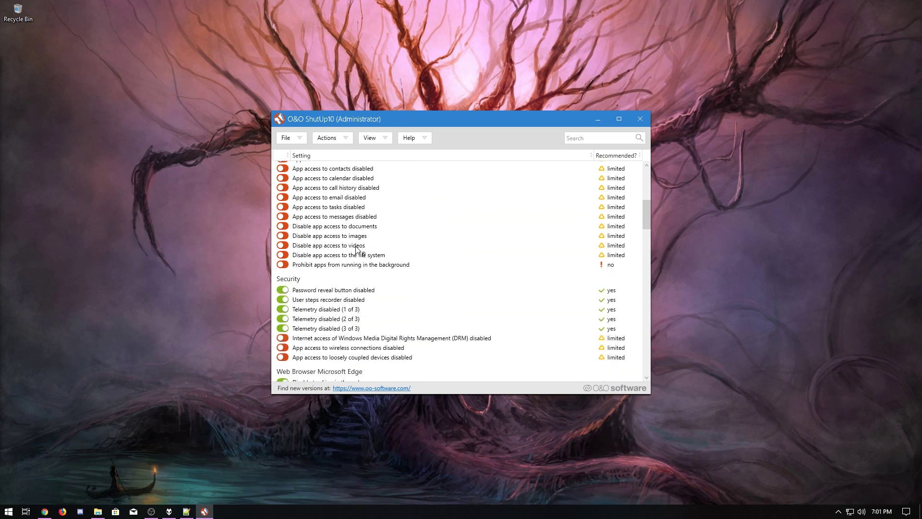
pyautogui.scroll(3, 359, 248)
pyautogui.scroll(-9, 366, 269)
pyautogui.scroll(12, 341, 291)
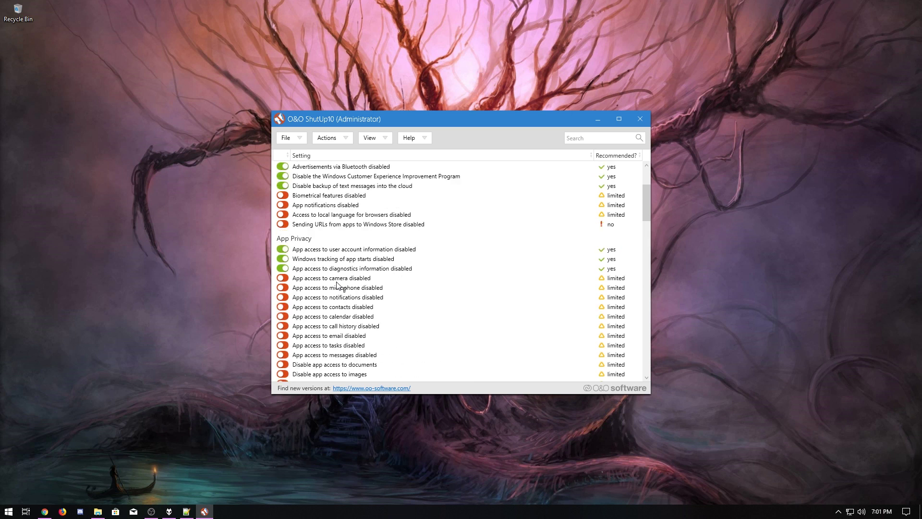
# - Apply only the recommended settings after creating a restore point, then close ShutUp10
pyautogui.click(348, 140)
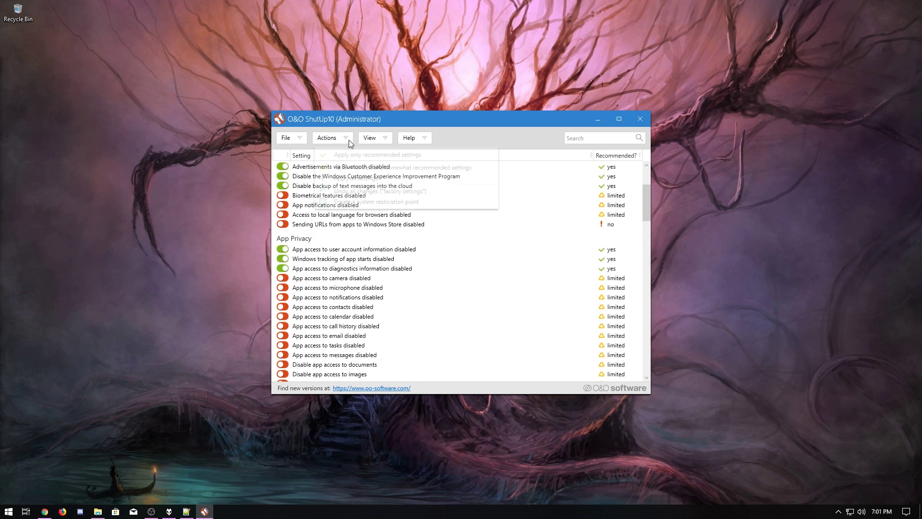
pyautogui.click(367, 158)
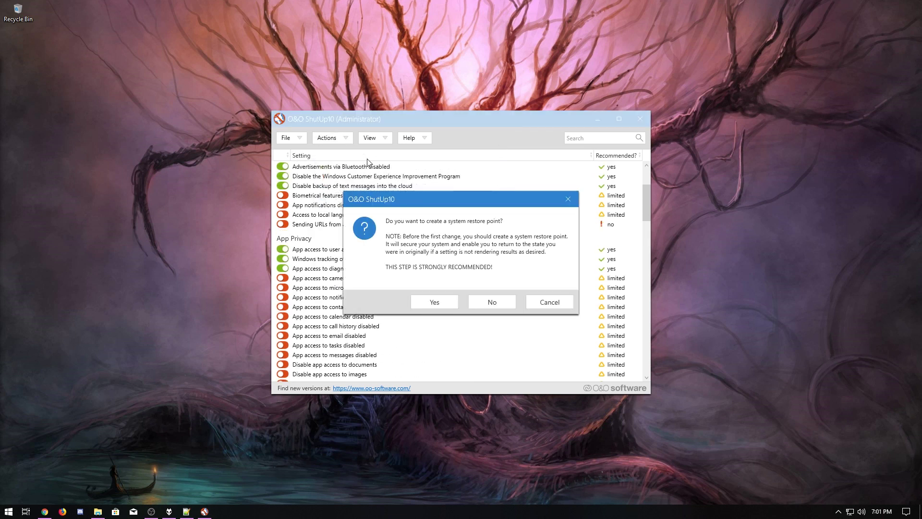
pyautogui.click(439, 307)
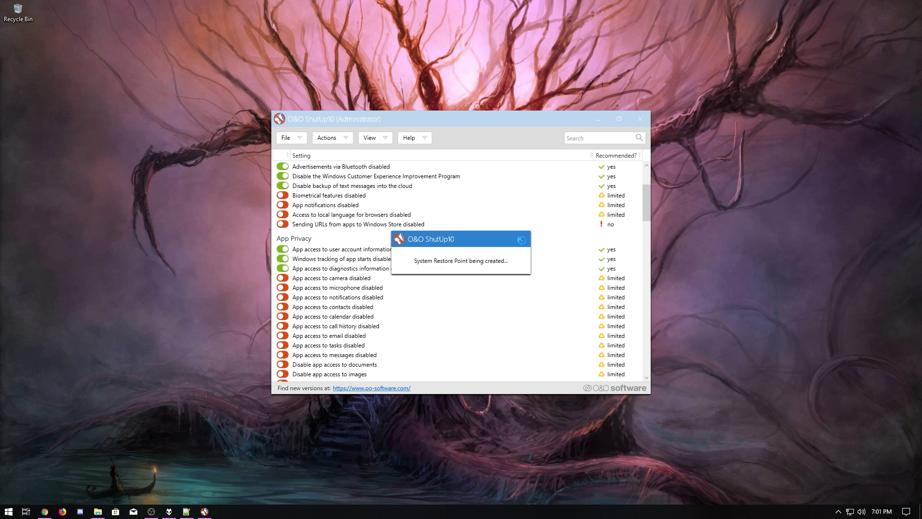
pyautogui.click(640, 119)
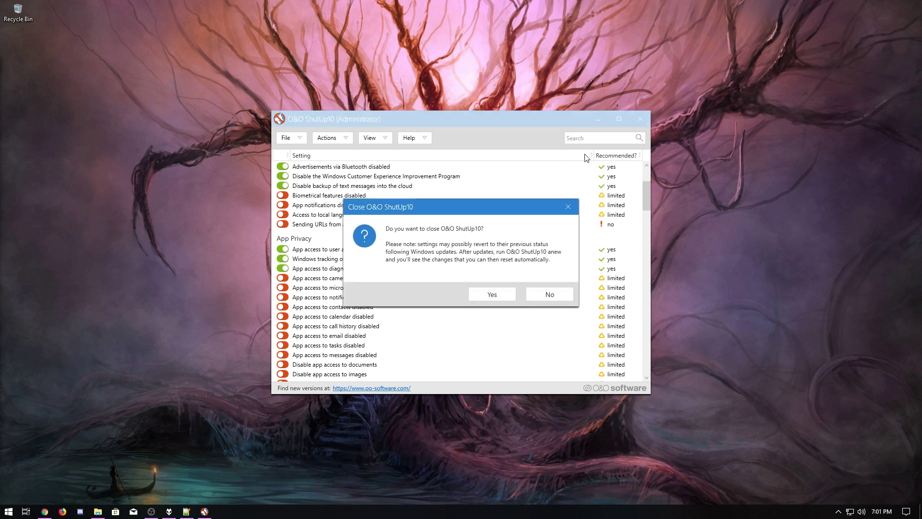
pyautogui.click(494, 294)
pyautogui.click(106, 5)
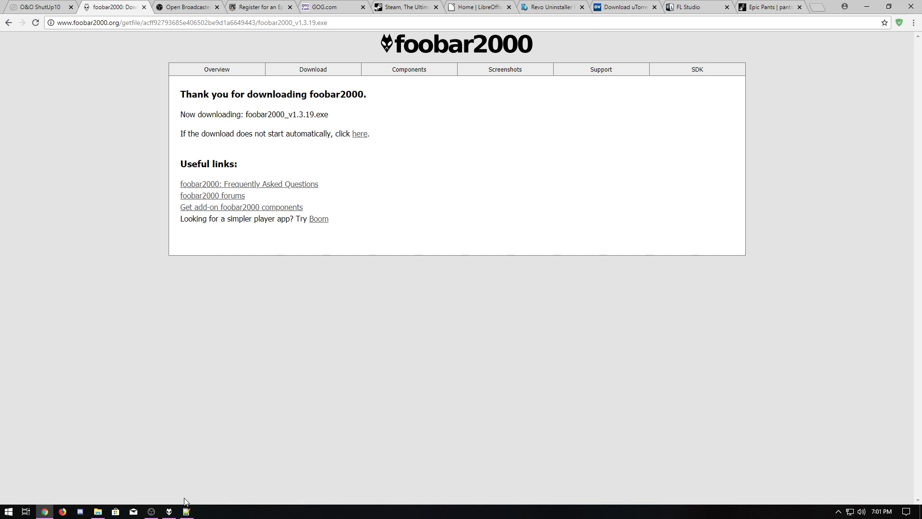
# - Restore foobar2000 from the taskbar and resume playing the Nightbound track
pyautogui.moveTo(173, 515)
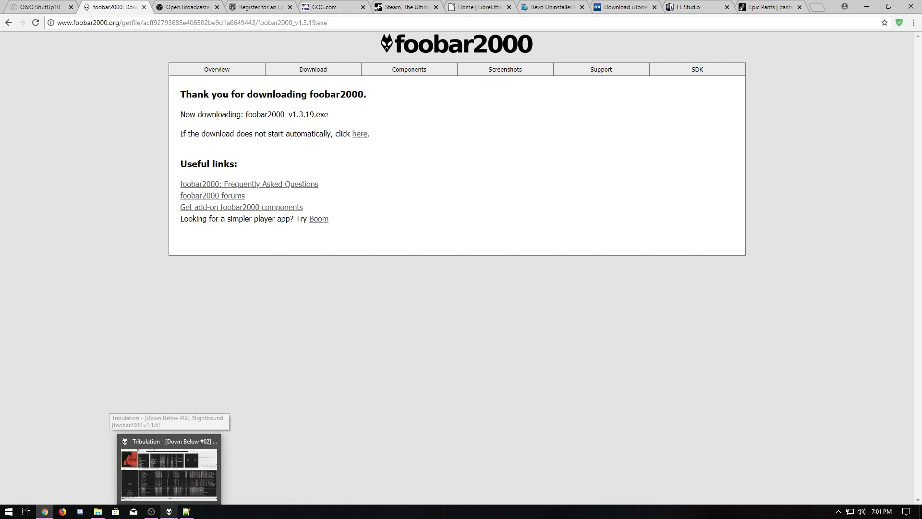
pyautogui.click(168, 468)
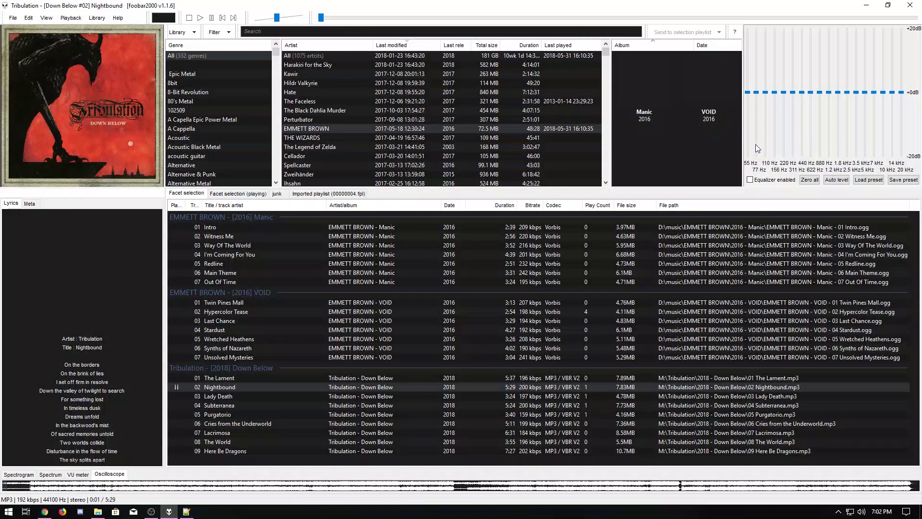
pyautogui.click(211, 19)
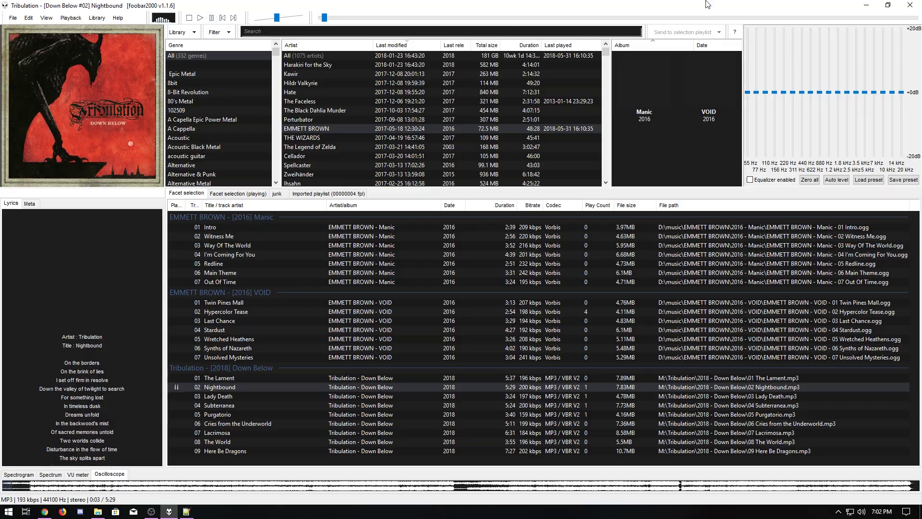
pyautogui.hotkey('alt', 'Tab')
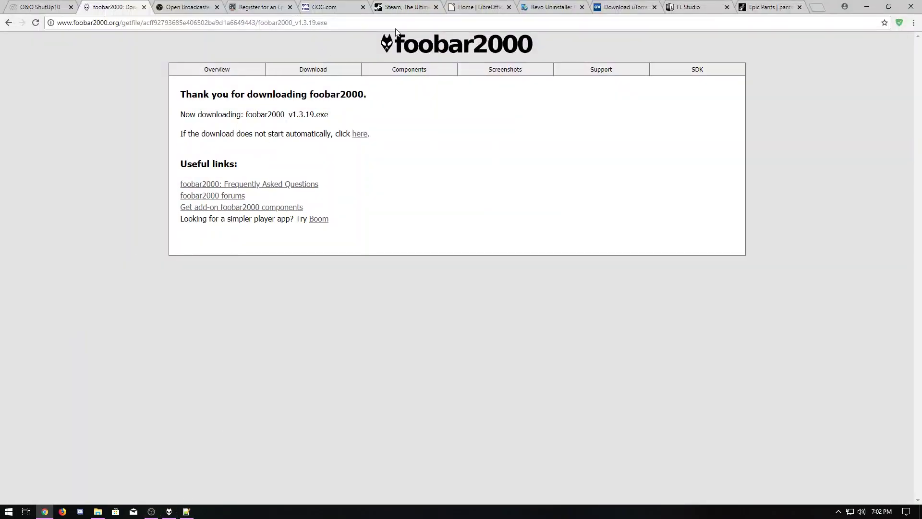
# - View the OBS Studio tab and move the OBS recorder window toward the screen centre
pyautogui.click(196, 5)
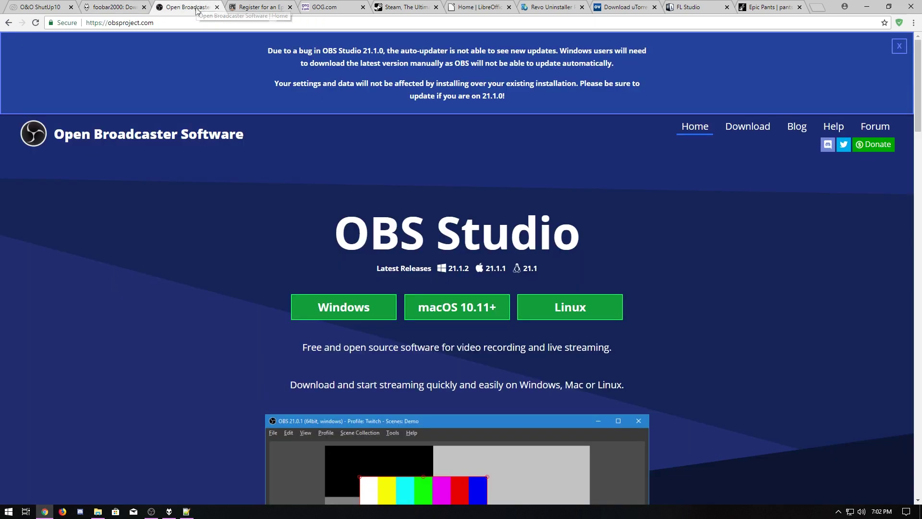
pyautogui.hotkey('alt', 'Tab')
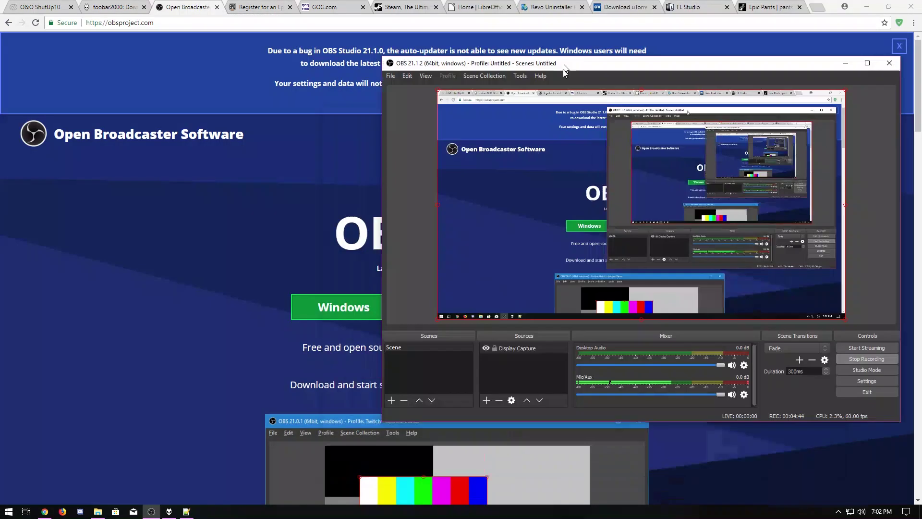
pyautogui.moveTo(565, 94); pyautogui.dragTo(441, 106)
pyautogui.hotkey('alt', 'Tab')
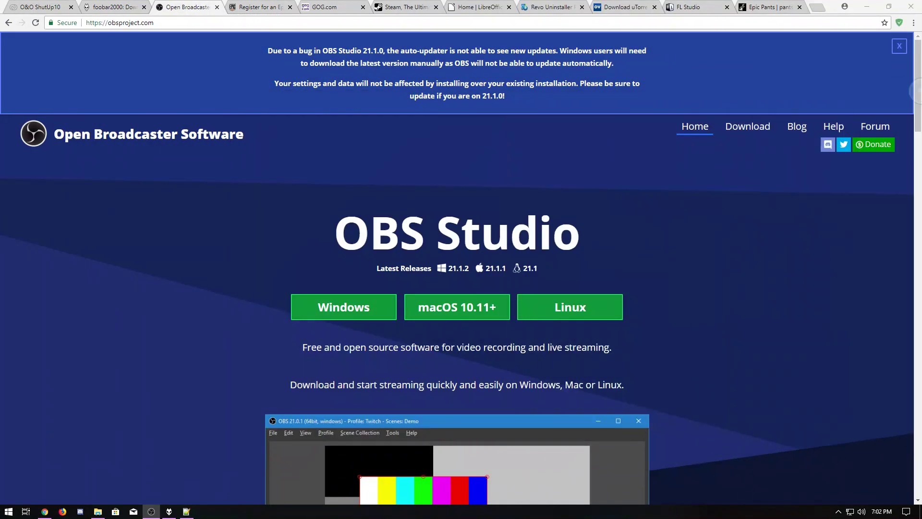
# - Send the Epic sign-up tab back to Unreal Engine, place FL Studio's tab after it, then view GOG.com
pyautogui.click(233, 5)
pyautogui.click(8, 23)
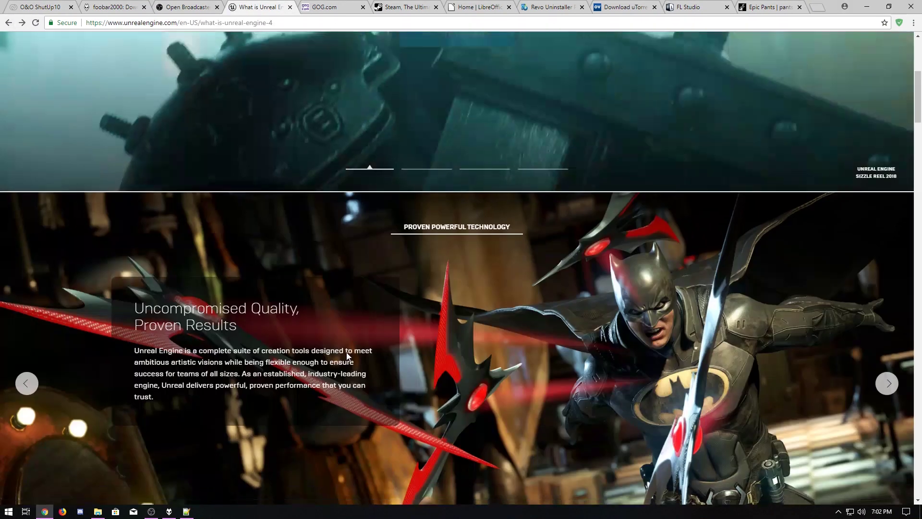
pyautogui.scroll(5, 235, 291)
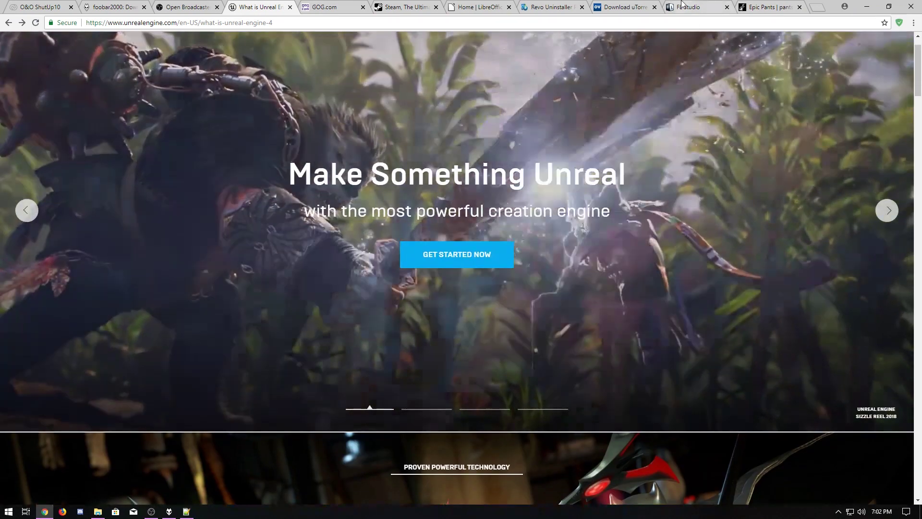
pyautogui.moveTo(682, 4); pyautogui.dragTo(317, 6)
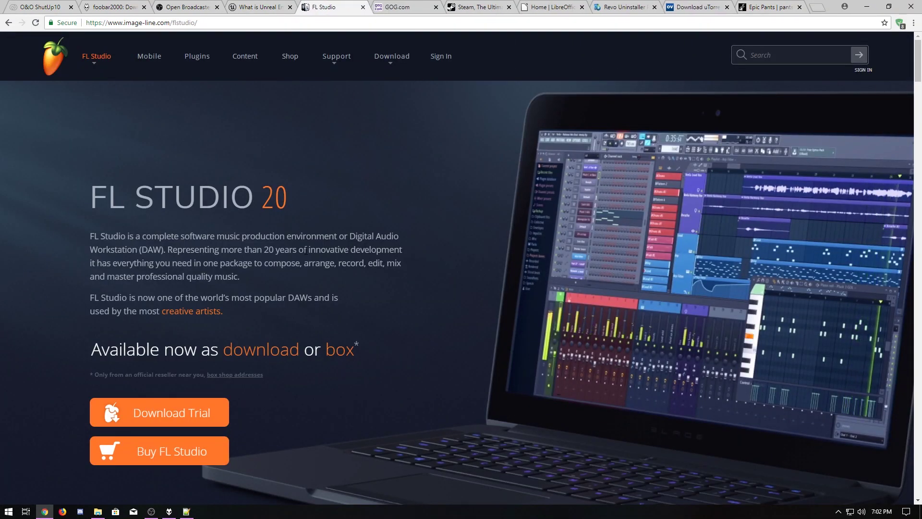
pyautogui.scroll(-2, 306, 249)
pyautogui.scroll(-8, 310, 255)
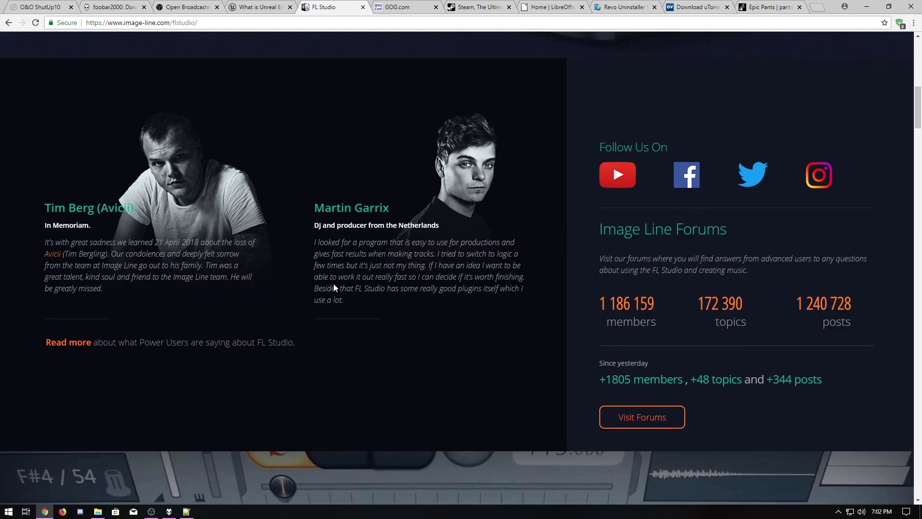
pyautogui.hotkey('ctrl', 'Tab')
pyautogui.click(441, 152)
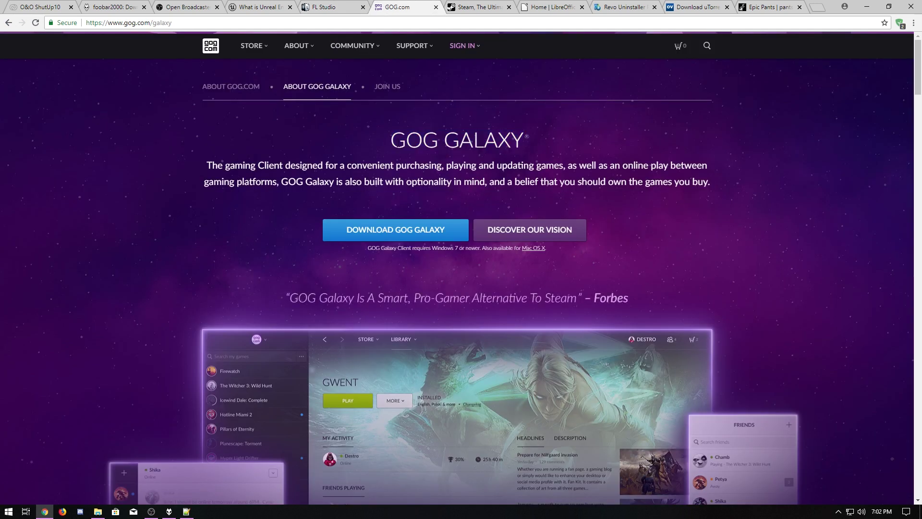
# - Highlight the GOG GALAXY heading, scroll that page, then view the Steam and LibreOffice tabs
pyautogui.moveTo(392, 140); pyautogui.dragTo(526, 138)
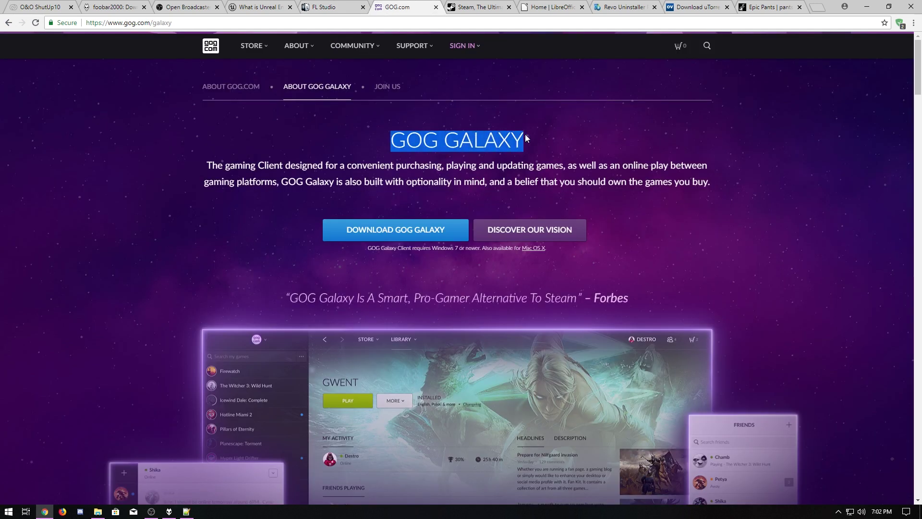
pyautogui.scroll(-5, 277, 268)
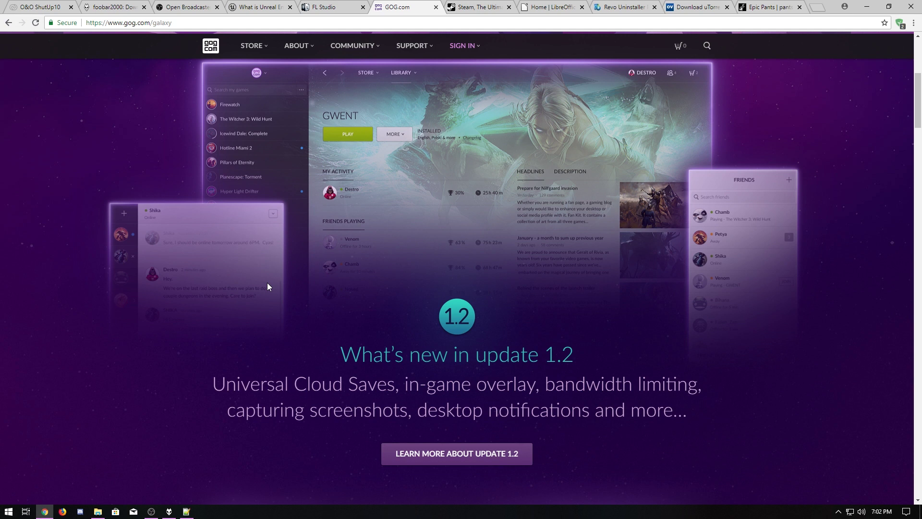
pyautogui.scroll(5, 267, 282)
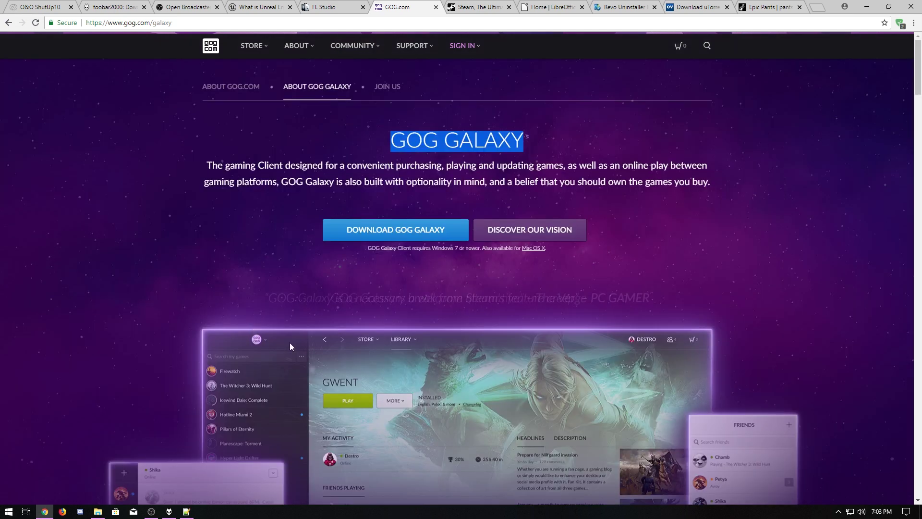
pyautogui.scroll(-3, 373, 284)
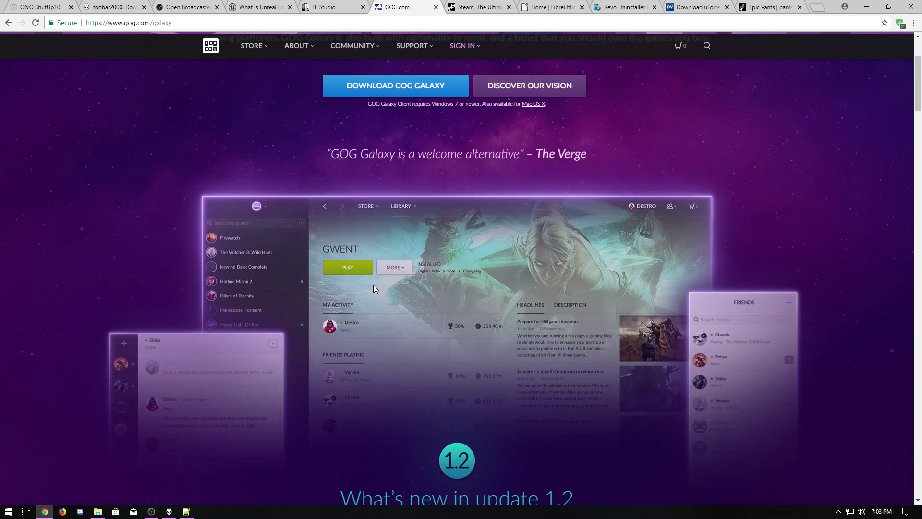
pyautogui.click(487, 7)
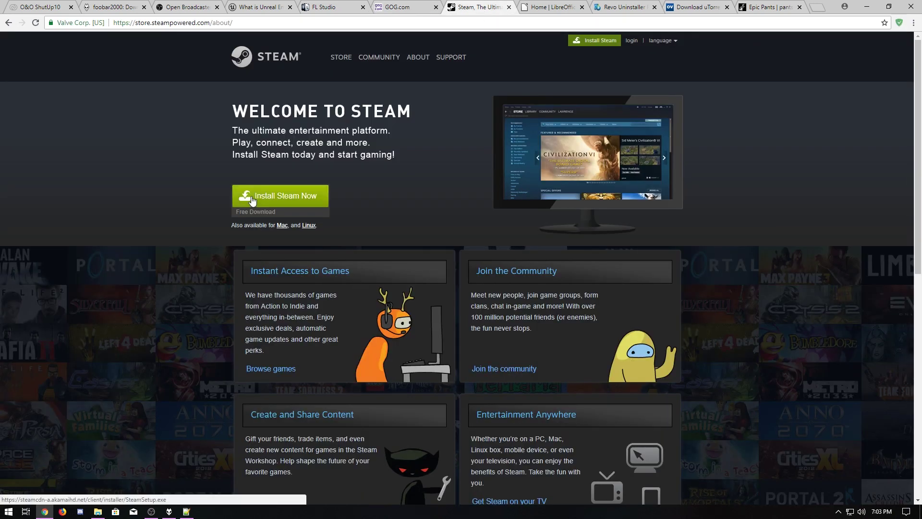
pyautogui.click(548, 7)
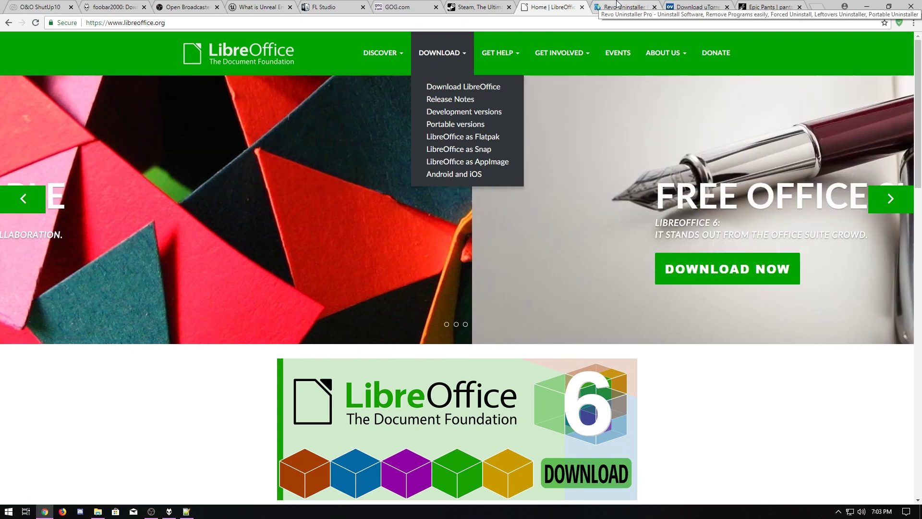
# - Scroll through the Revo Uninstaller site, then switch to the uTorrent 2.2.1.25302 download tab
pyautogui.click(620, 6)
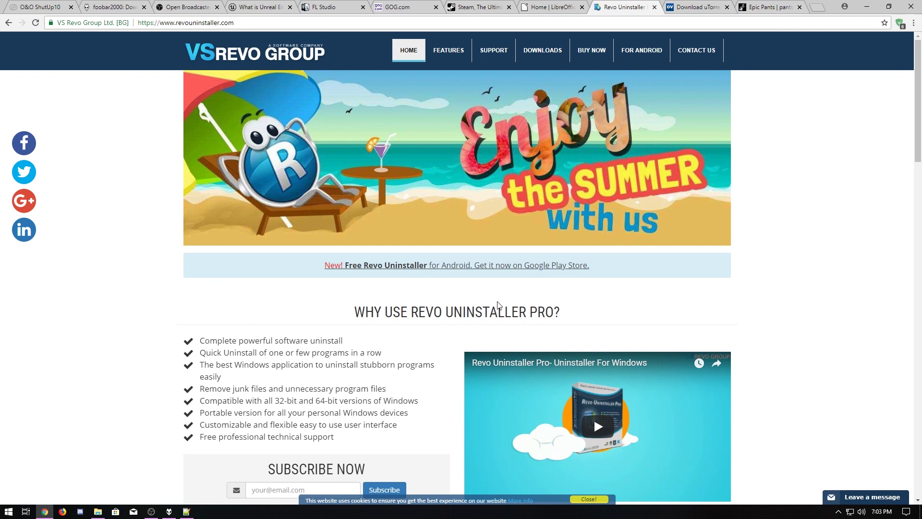
pyautogui.scroll(-7, 497, 305)
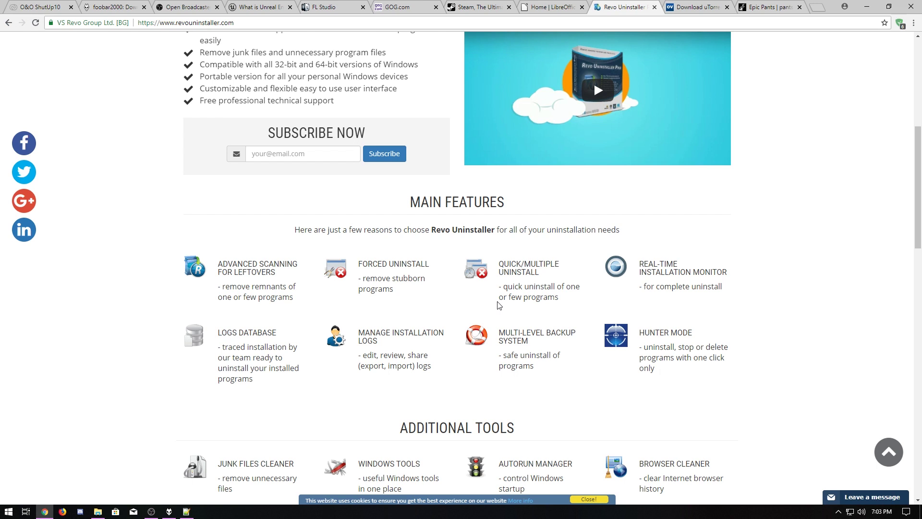
pyautogui.scroll(7, 499, 305)
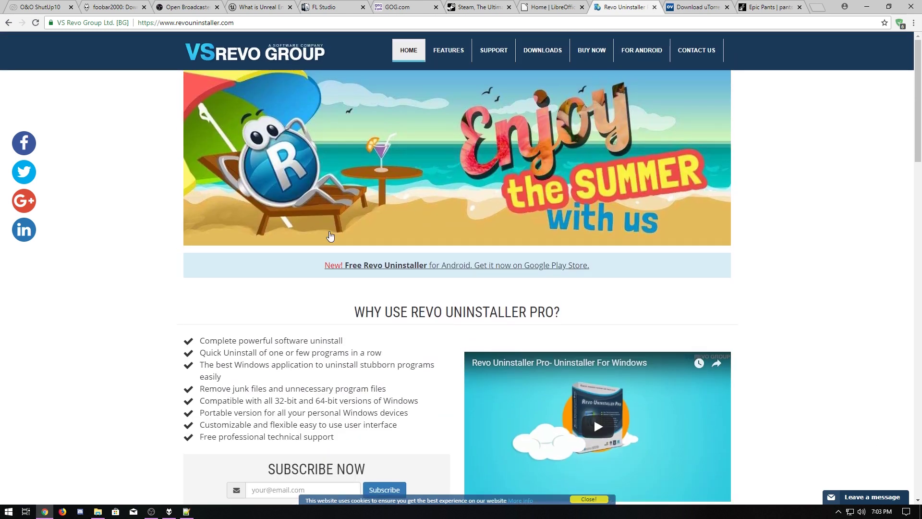
pyautogui.click(687, 7)
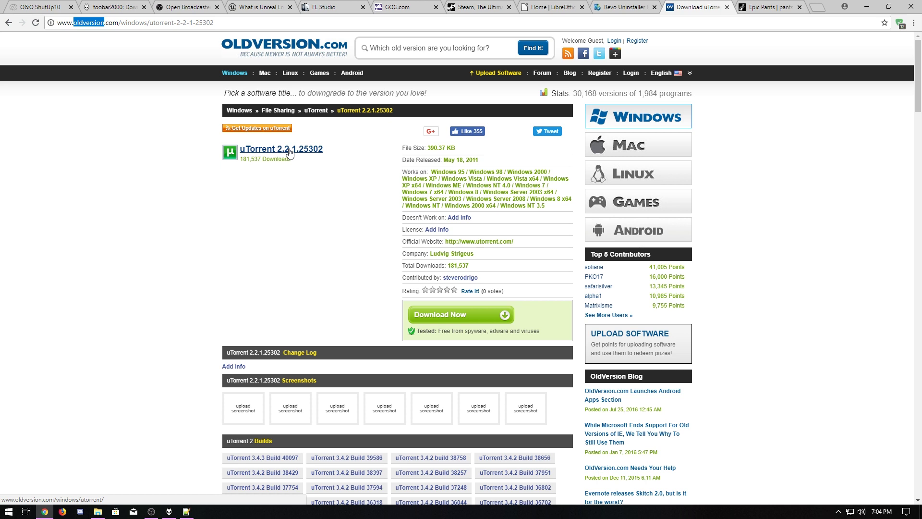
# - Highlight uTorrent's release date, then scroll through the Epic Pants store tab
pyautogui.moveTo(479, 160); pyautogui.dragTo(443, 161)
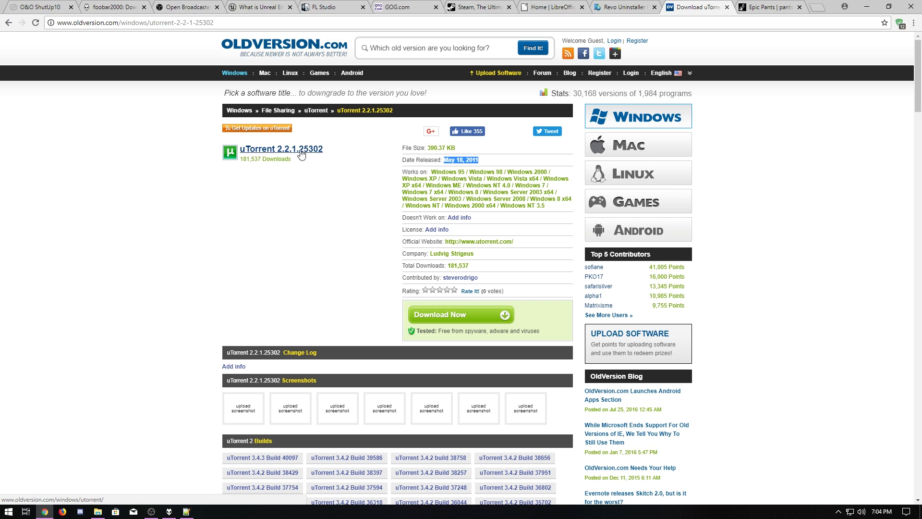
pyautogui.hotkey('ctrl', 'Tab')
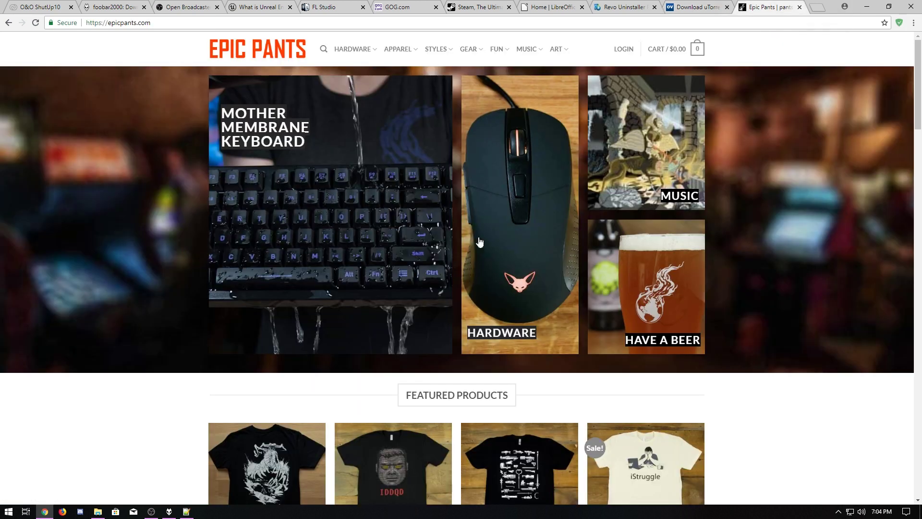
pyautogui.scroll(-3, 433, 288)
pyautogui.scroll(3, 553, 303)
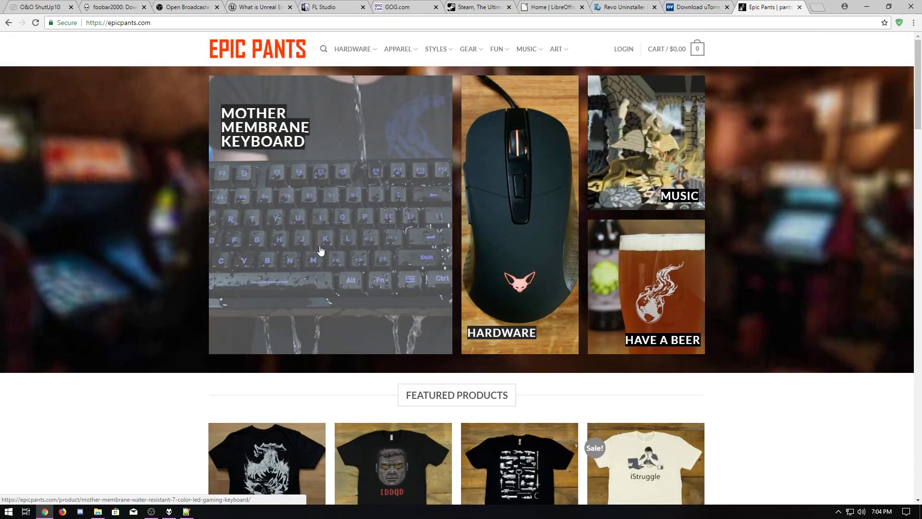
pyautogui.scroll(-6, 321, 250)
pyautogui.scroll(3, 545, 380)
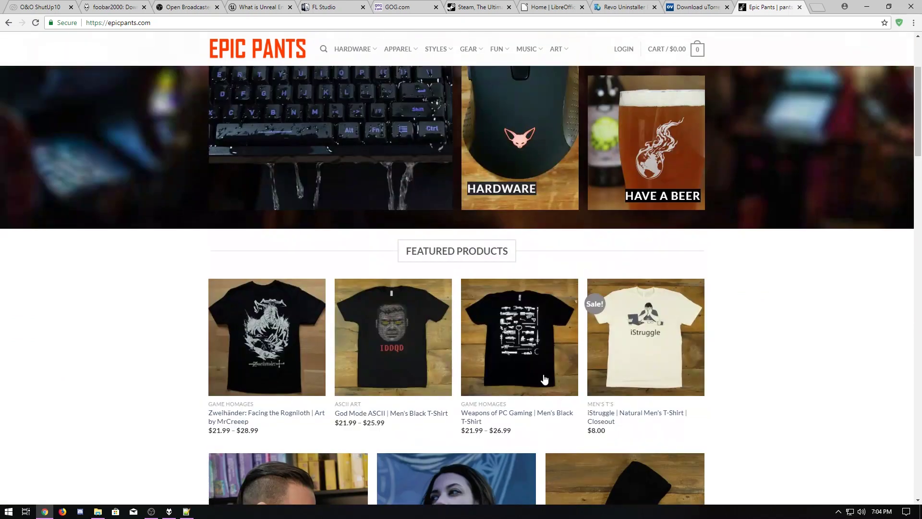
pyautogui.scroll(3, 544, 380)
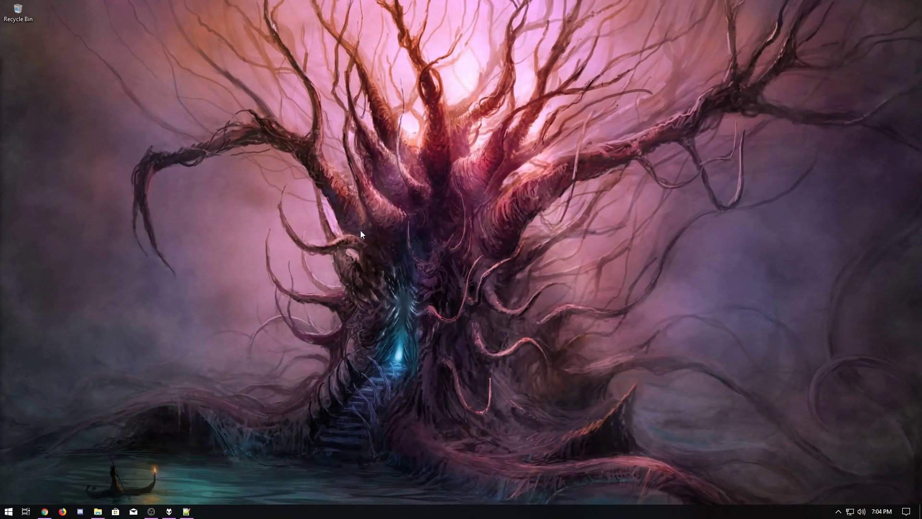
# - Open two File Explorer windows, each showing This PC's folders and drives
pyautogui.press('super+e')
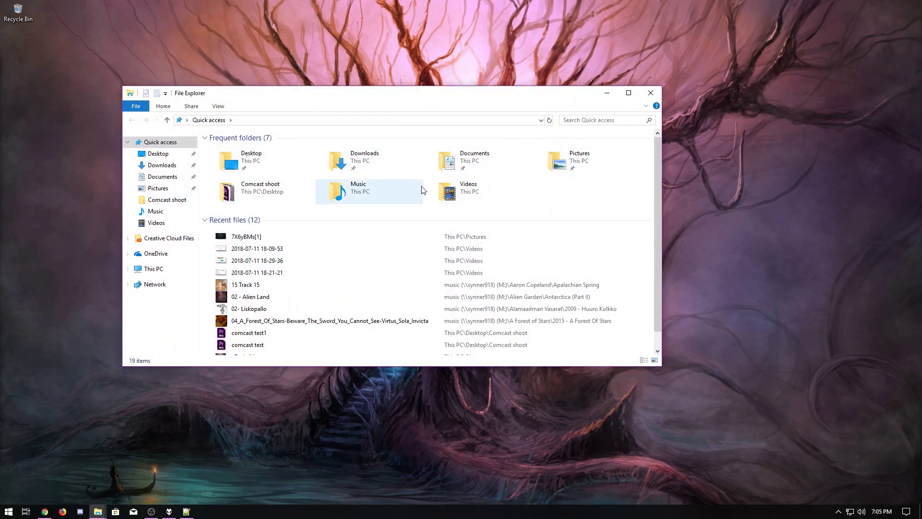
pyautogui.click(147, 269)
pyautogui.press('super+e')
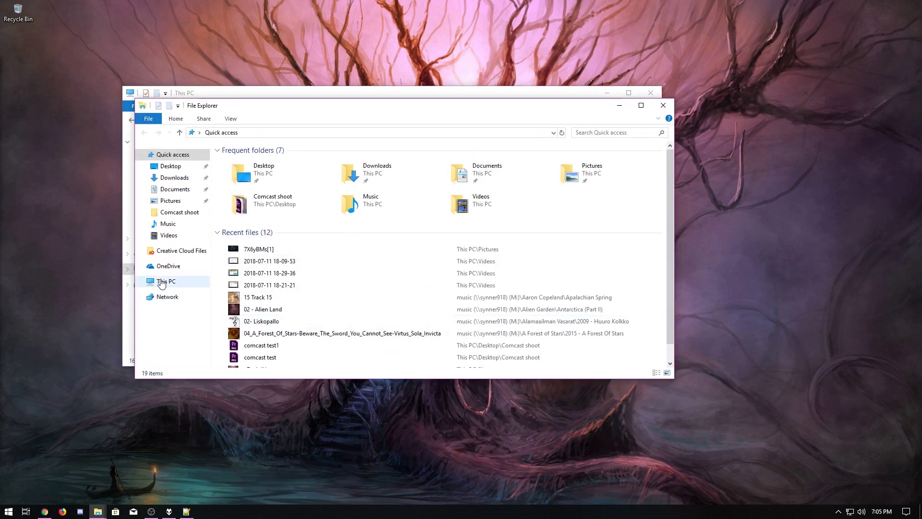
pyautogui.click(161, 283)
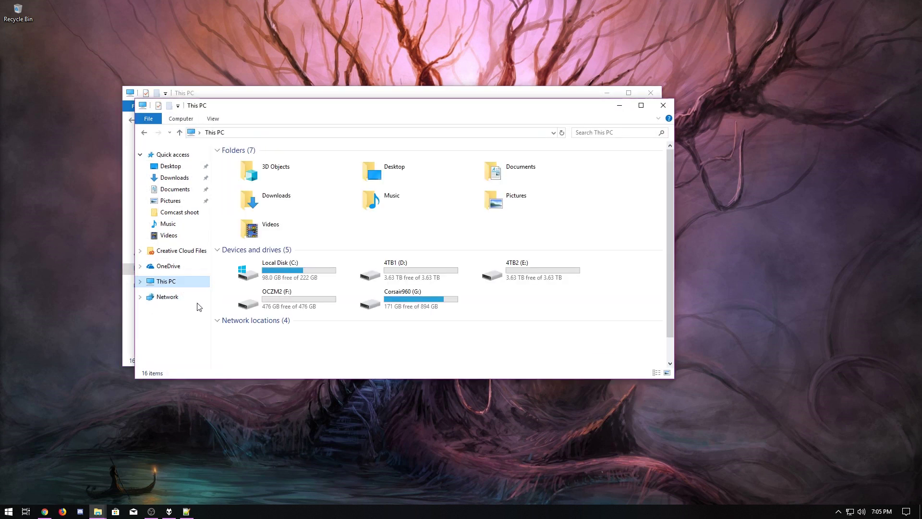
# - In Folder Options, set 'Open File Explorer to' This PC, review the View tab, and apply
pyautogui.click(215, 119)
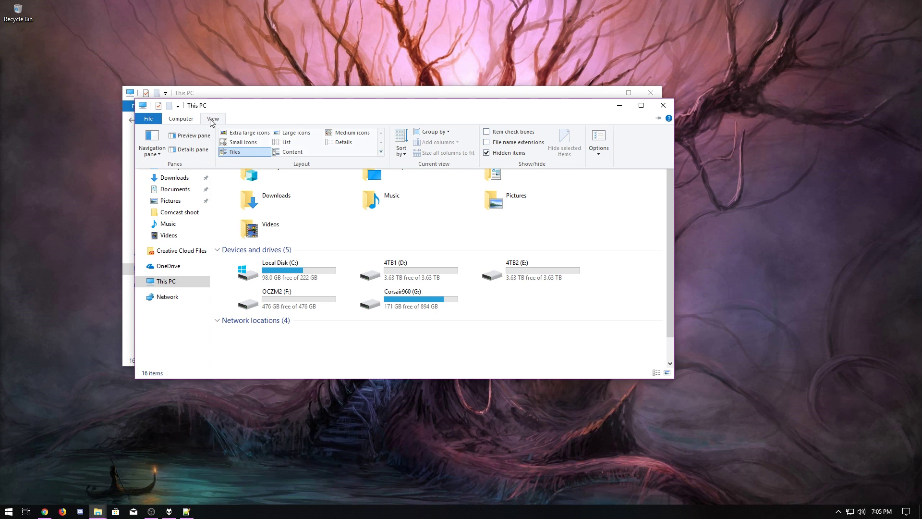
pyautogui.click(599, 141)
pyautogui.click(259, 188)
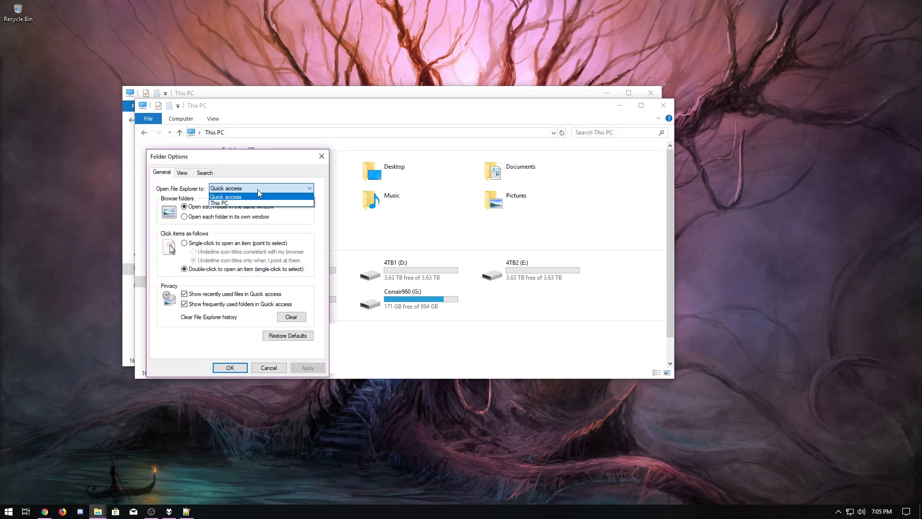
pyautogui.click(221, 204)
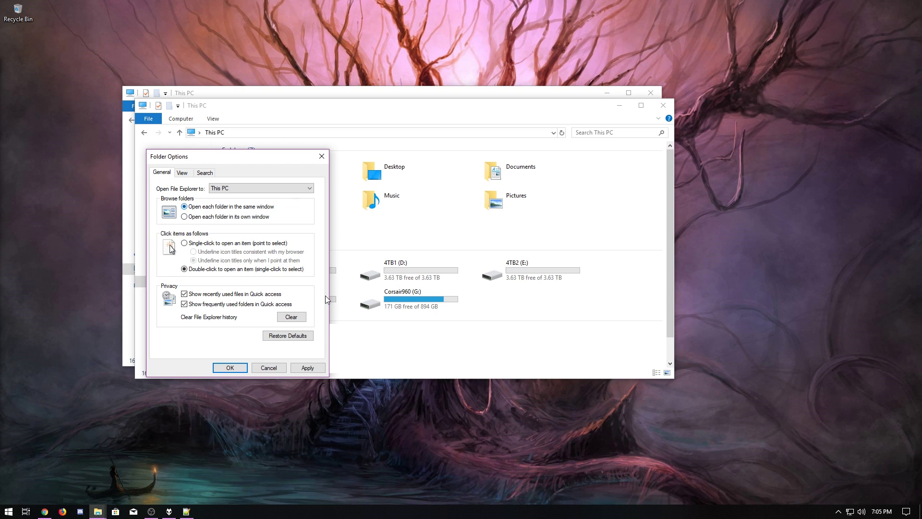
pyautogui.click(185, 174)
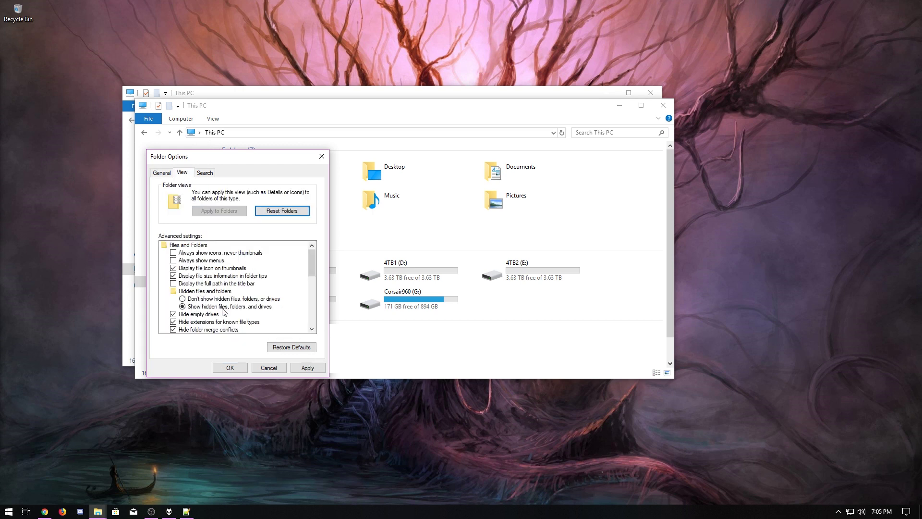
pyautogui.click(308, 367)
pyautogui.click(230, 367)
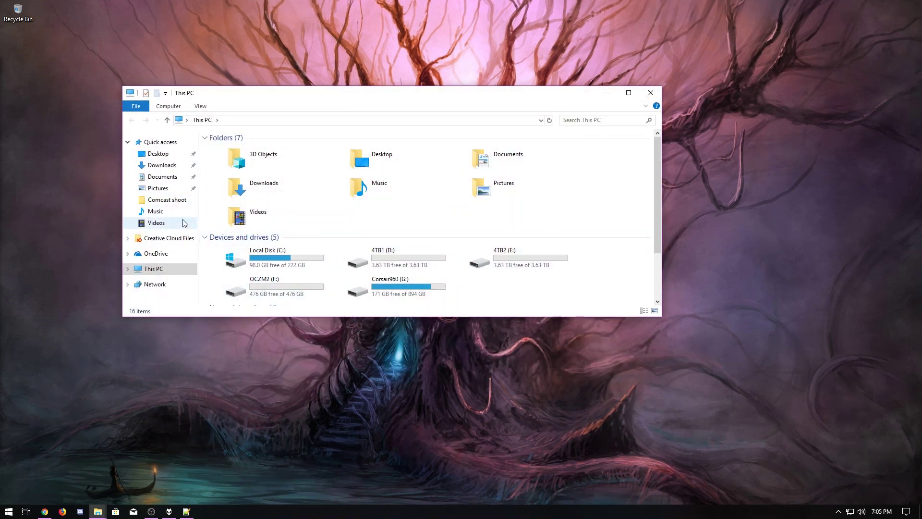
# - Open the Pictures images in Photos and page forward through five pictures
pyautogui.doubleClick(510, 188)
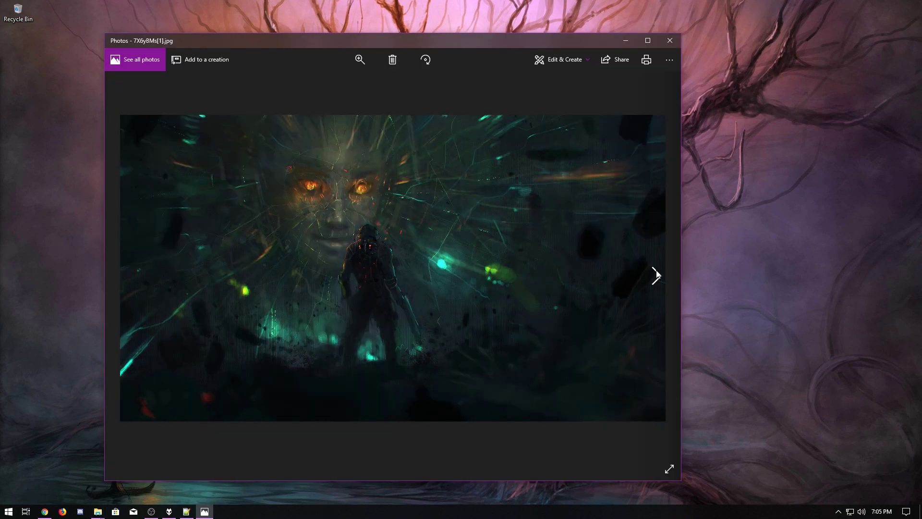
pyautogui.click(656, 275)
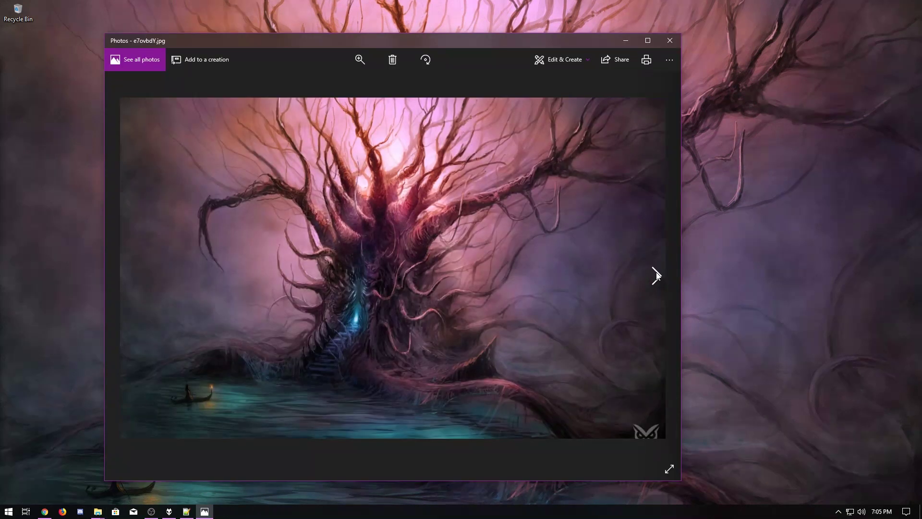
pyautogui.click(656, 275)
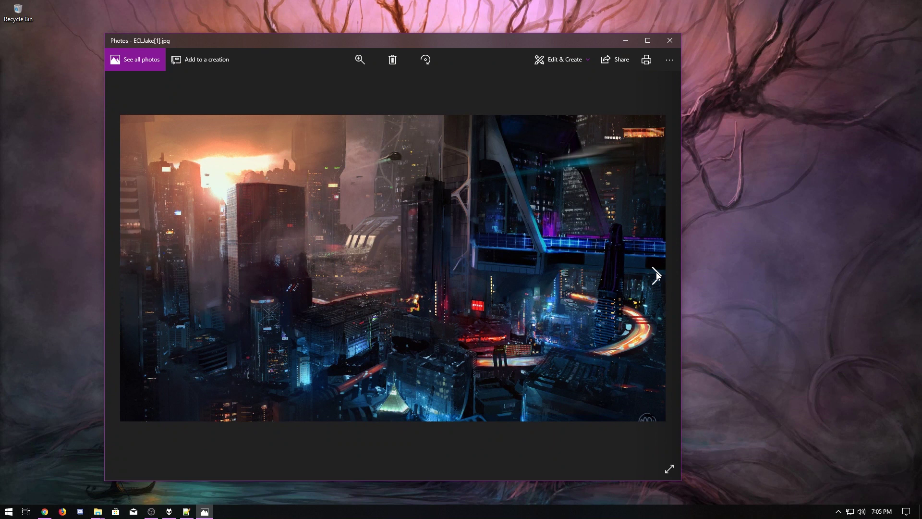
pyautogui.click(656, 274)
pyautogui.click(657, 275)
pyautogui.click(658, 275)
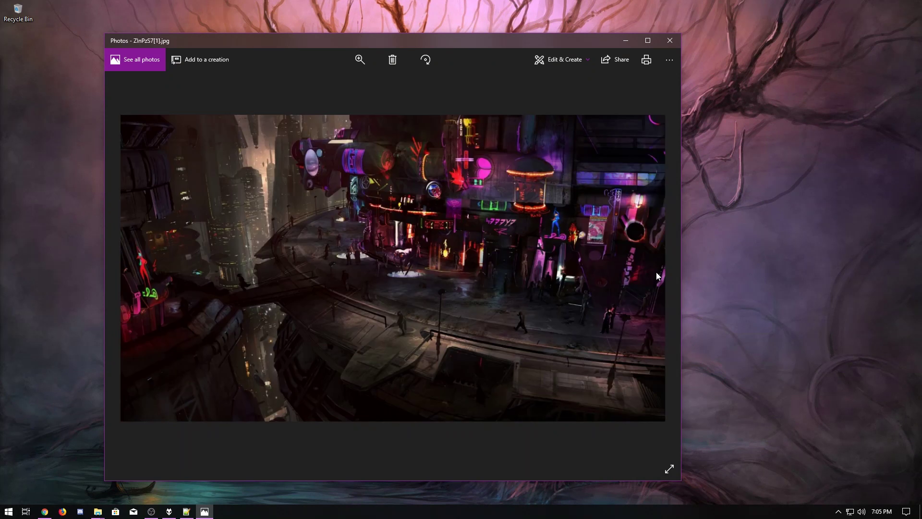
pyautogui.click(351, 283)
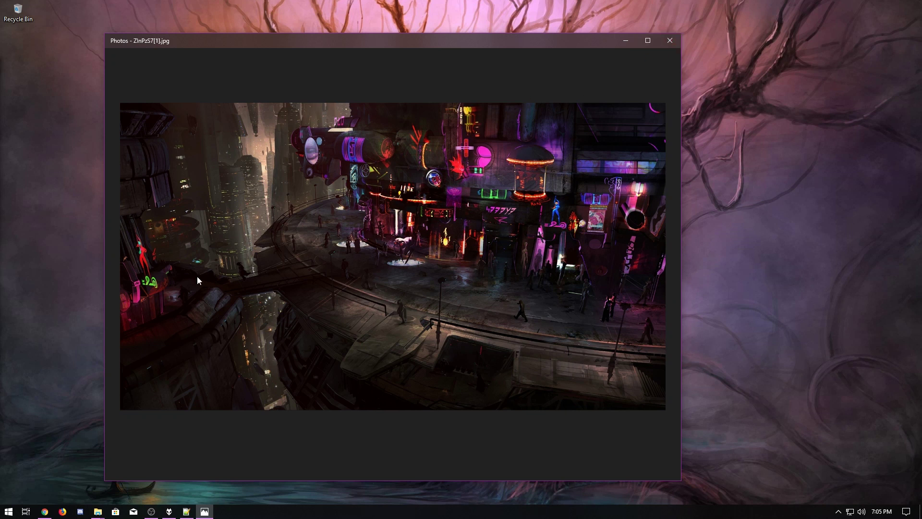
# - Page back through the pictures, land on ECLJake[1].jpg, and close Photos
pyautogui.click(141, 312)
pyautogui.click(138, 311)
pyautogui.click(137, 310)
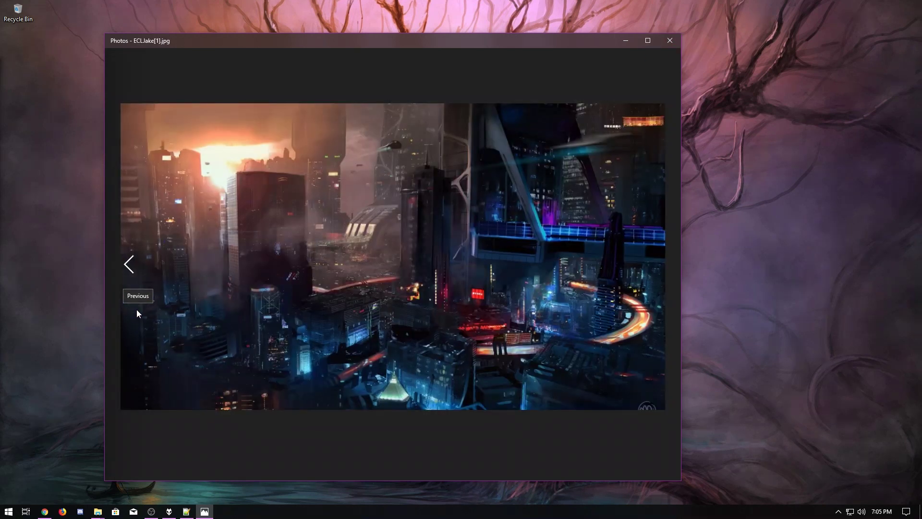
pyautogui.click(135, 304)
pyautogui.click(134, 304)
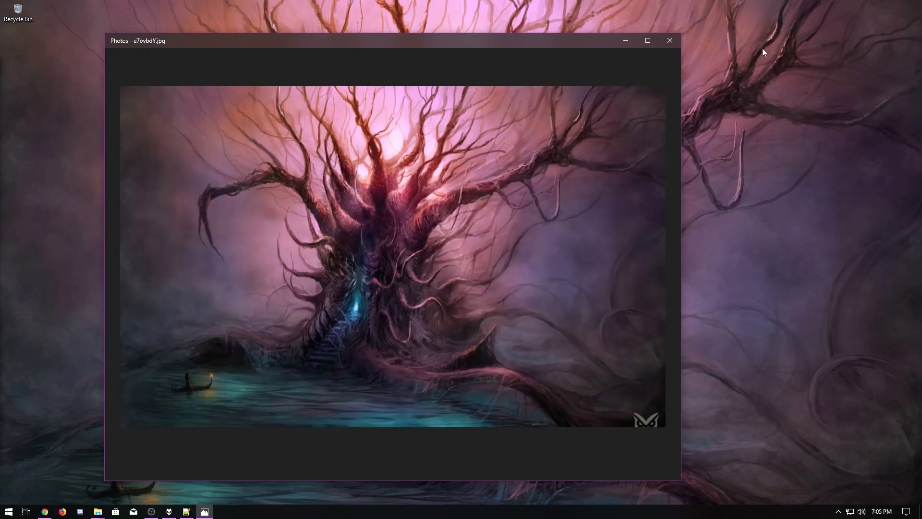
pyautogui.press('Right')
pyautogui.press('Right')
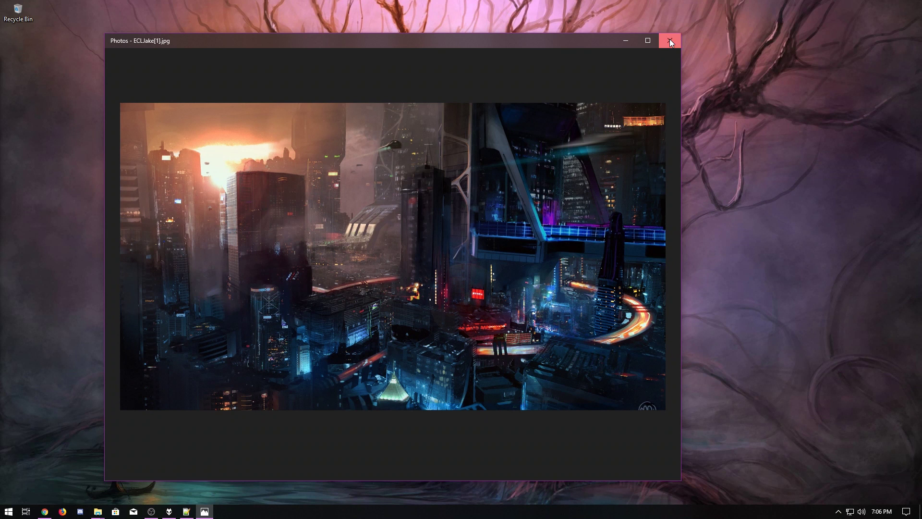
pyautogui.click(670, 39)
# - Check the first image's Open with list, showing only Paint, Paint 3D and Photos, then dismiss it
pyautogui.rightClick(342, 161)
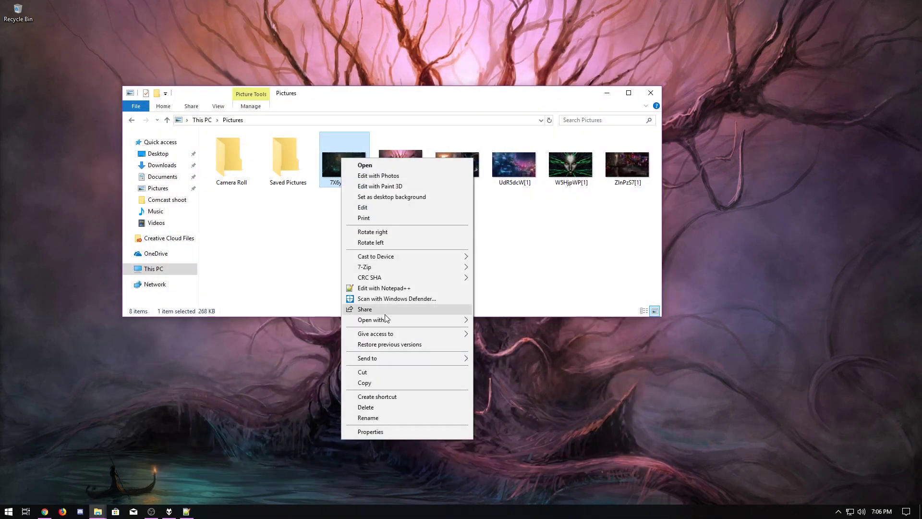
pyautogui.moveTo(387, 320)
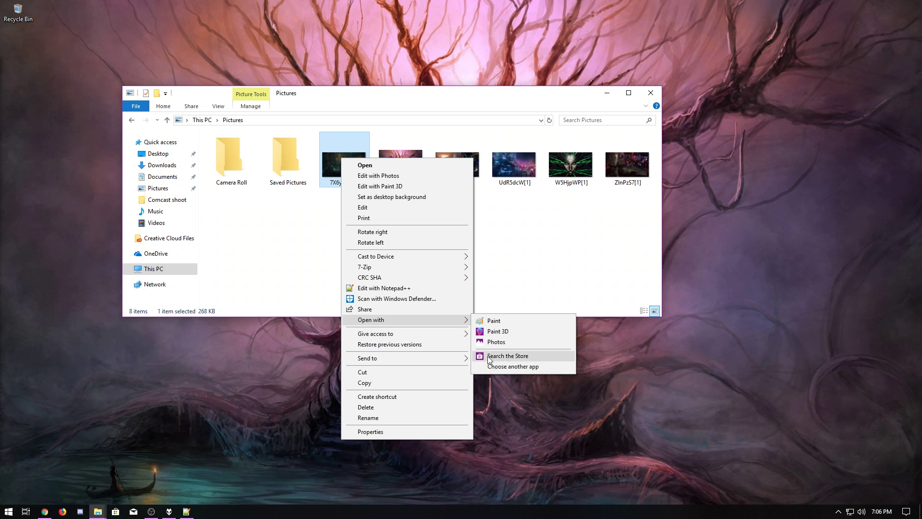
pyautogui.press('Escape')
pyautogui.click(557, 241)
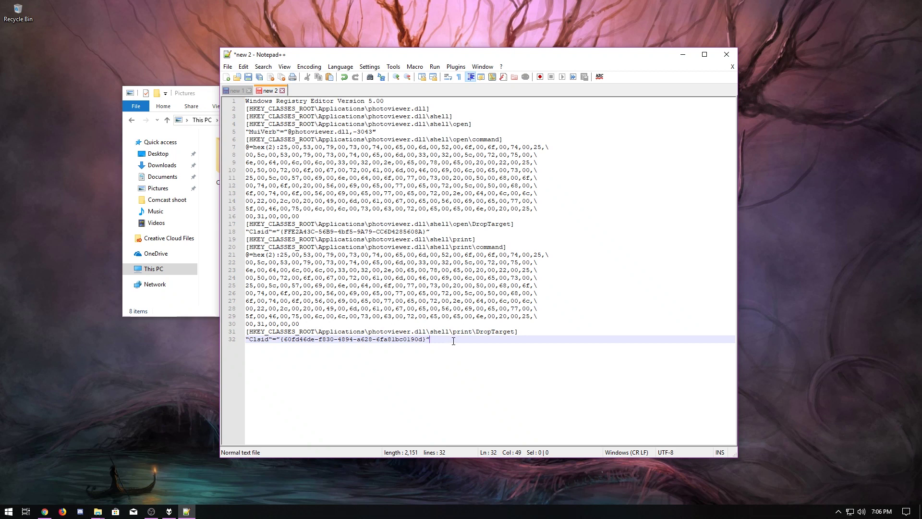
# - Select all of the Photo Viewer registry text in Notepad++
pyautogui.moveTo(452, 341); pyautogui.dragTo(233, 104)
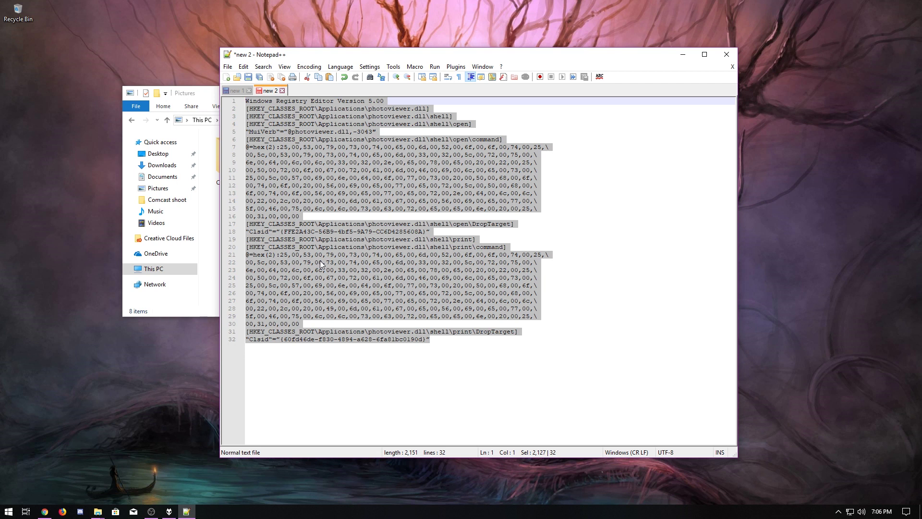
pyautogui.click(459, 354)
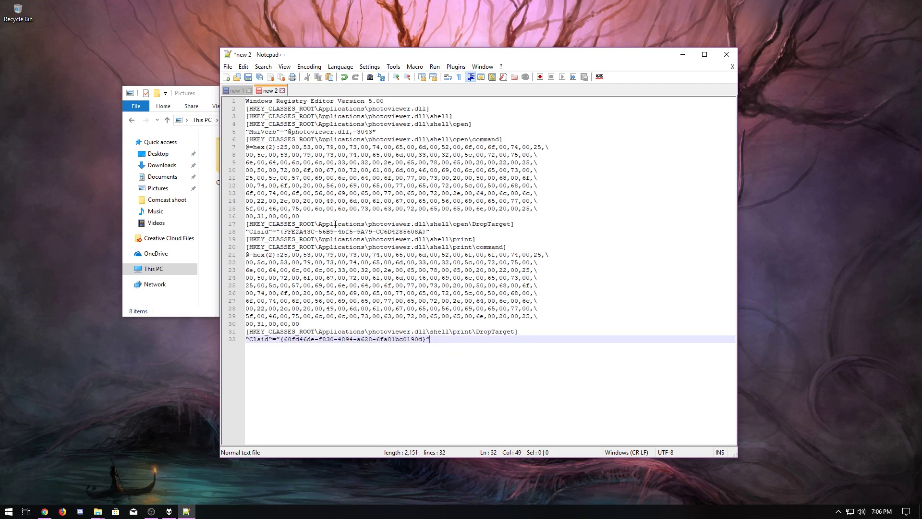
pyautogui.click(248, 101)
pyautogui.moveTo(247, 101); pyautogui.dragTo(431, 337)
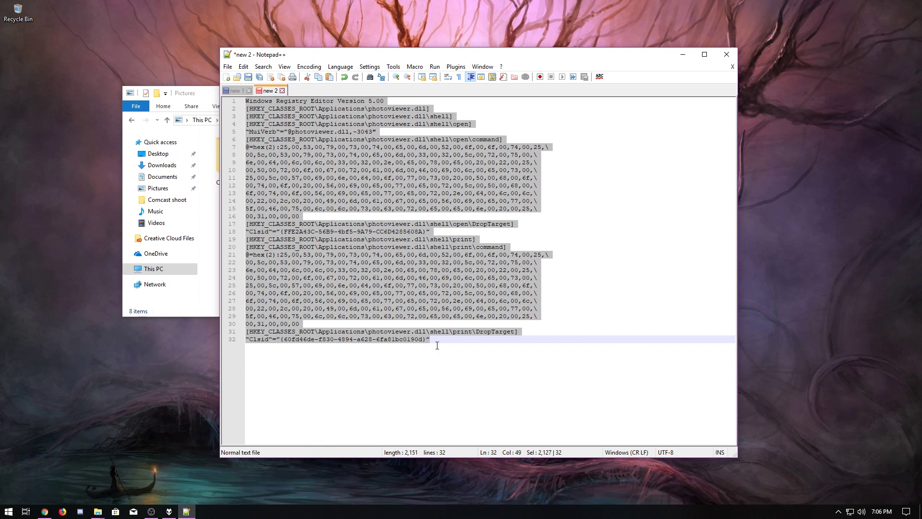
pyautogui.moveTo(437, 346); pyautogui.dragTo(239, 99)
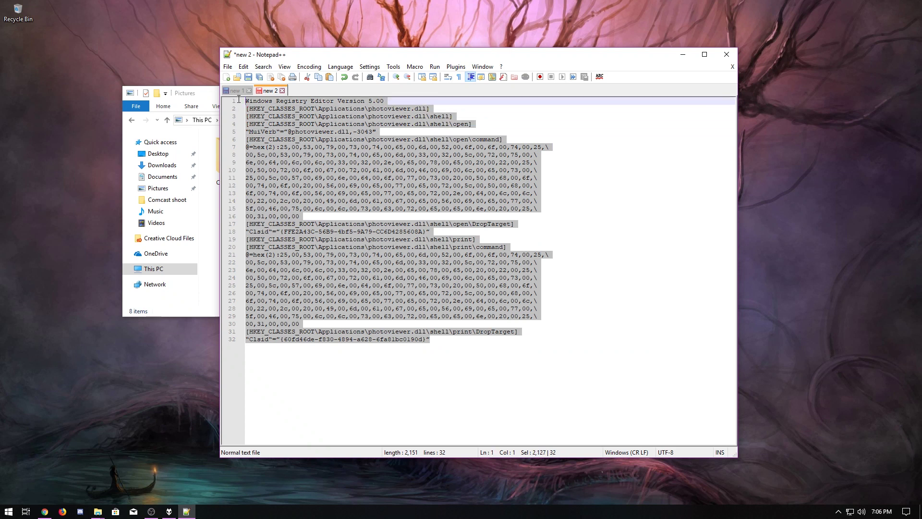
# - Save the text to the Desktop as cool photo viewer.reg with the registry file (*.reg) type
pyautogui.click(228, 66)
pyautogui.click(287, 152)
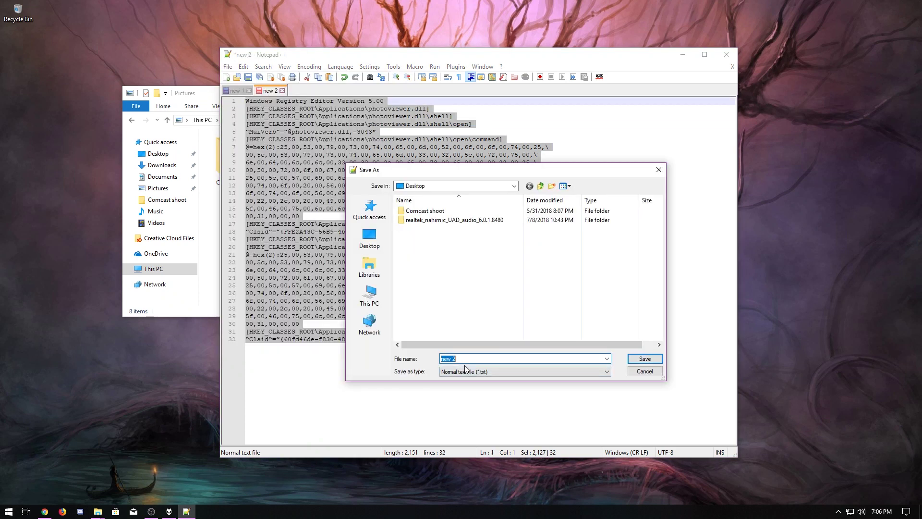
pyautogui.hotkey('ctrl', 'v')
pyautogui.click(497, 367)
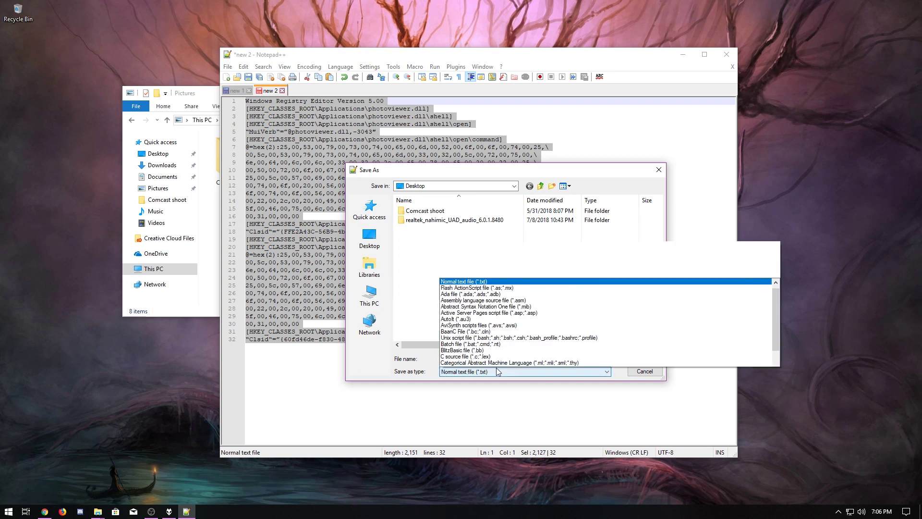
pyautogui.scroll(-10, 516, 315)
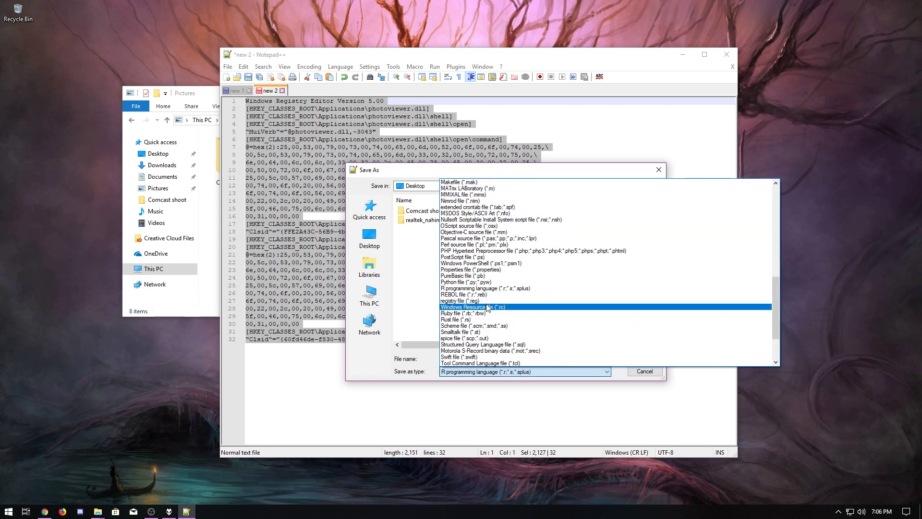
pyautogui.click(481, 307)
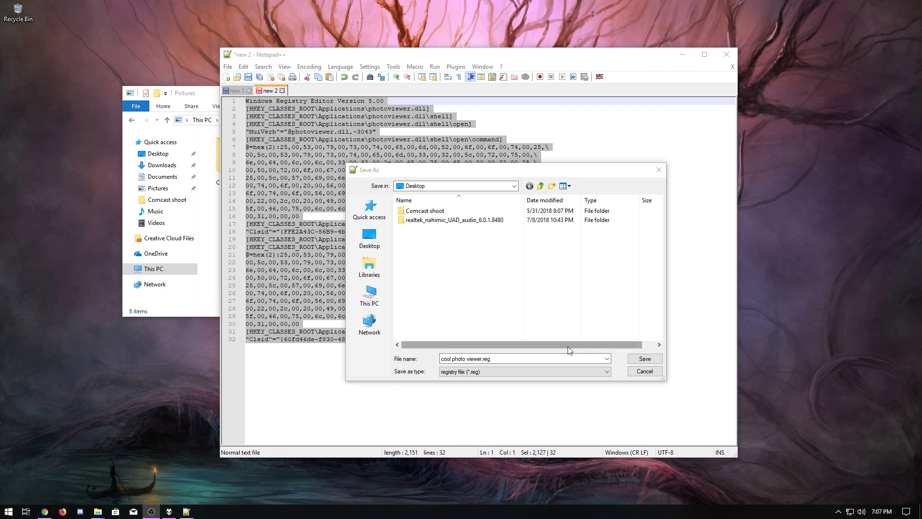
pyautogui.click(643, 358)
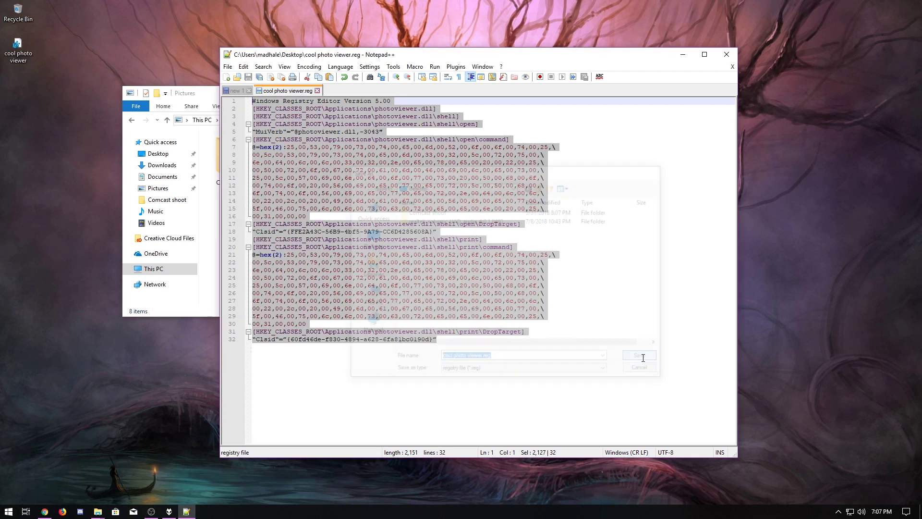
pyautogui.click(19, 59)
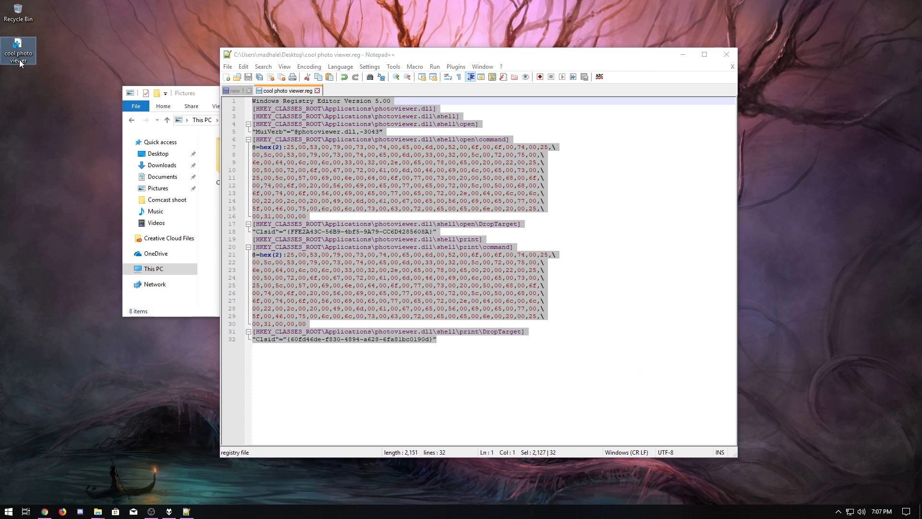
# - Merge cool photo viewer.reg into the registry and confirm the import prompt
pyautogui.doubleClick(19, 59)
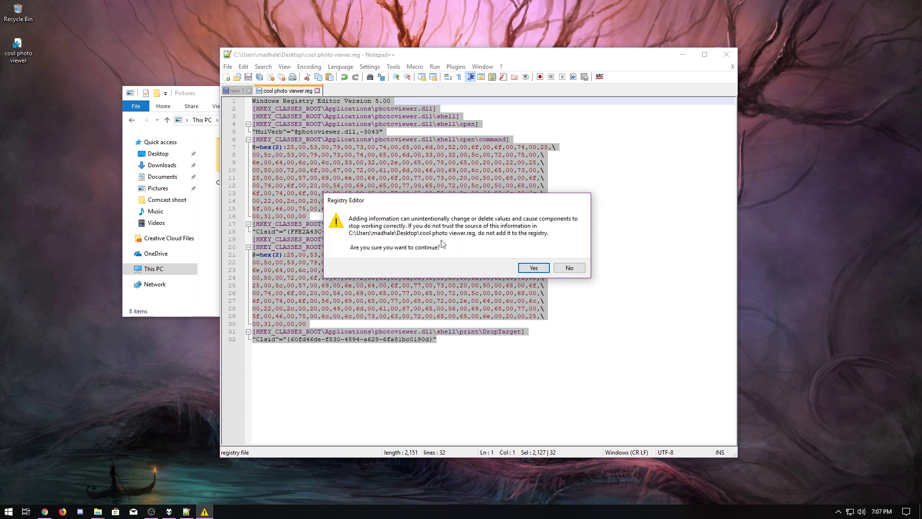
pyautogui.click(569, 267)
pyautogui.press('super+Down')
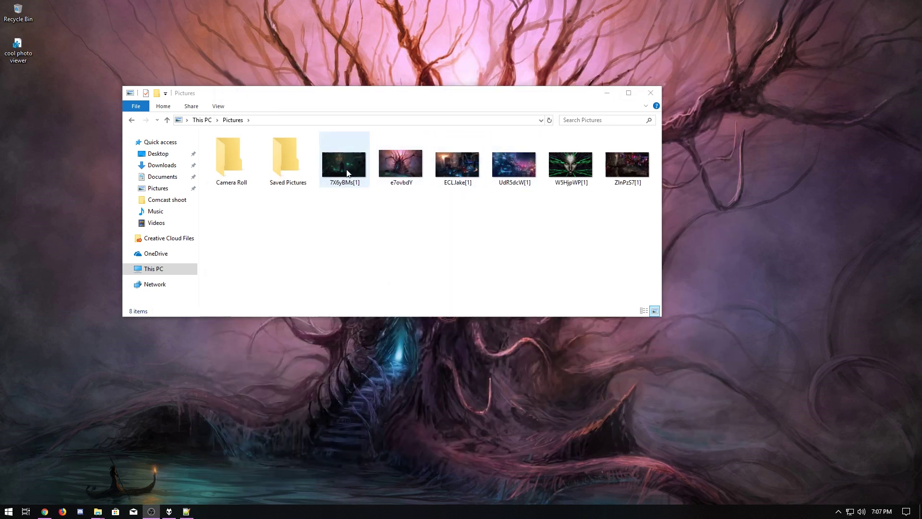
# - Open the image 7X6yBMs[1] with Windows Photo Viewer through Choose another app
pyautogui.rightClick(346, 169)
pyautogui.moveTo(388, 332)
pyautogui.click(529, 377)
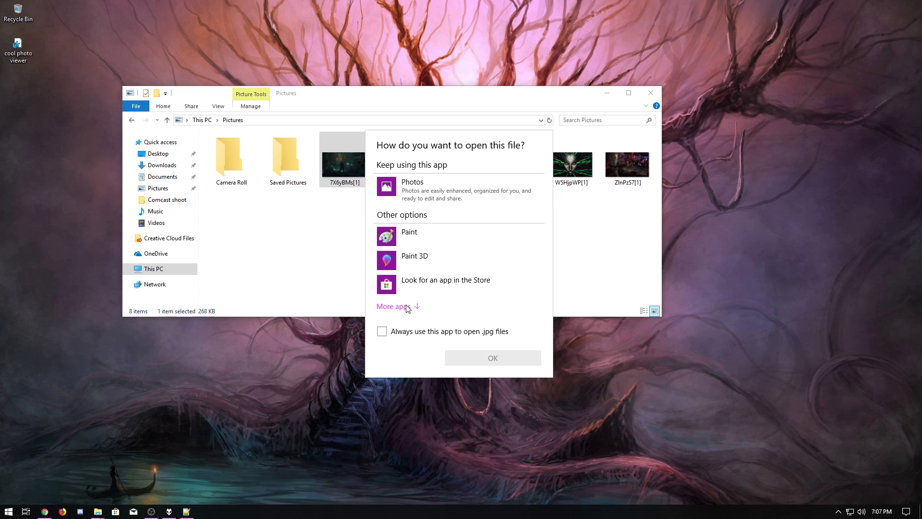
pyautogui.click(407, 308)
pyautogui.scroll(-3, 425, 282)
pyautogui.scroll(-1, 426, 279)
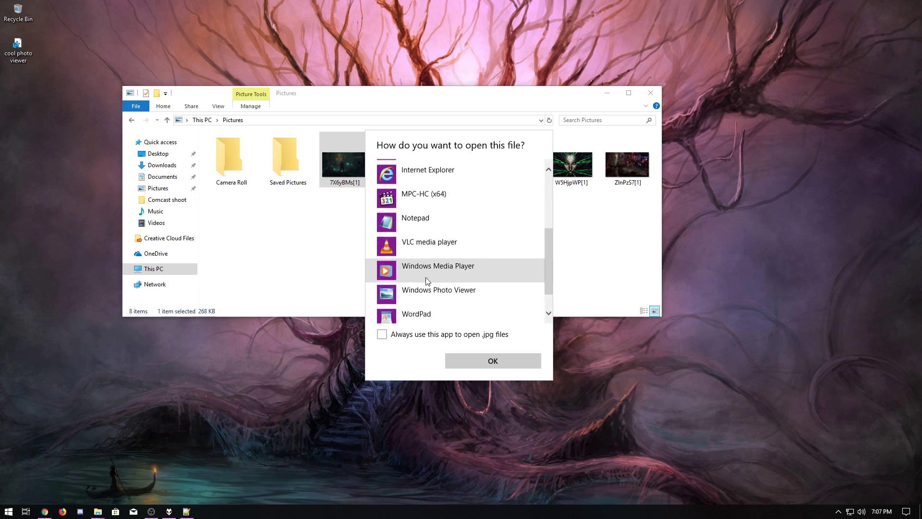
pyautogui.click(432, 264)
pyautogui.click(508, 364)
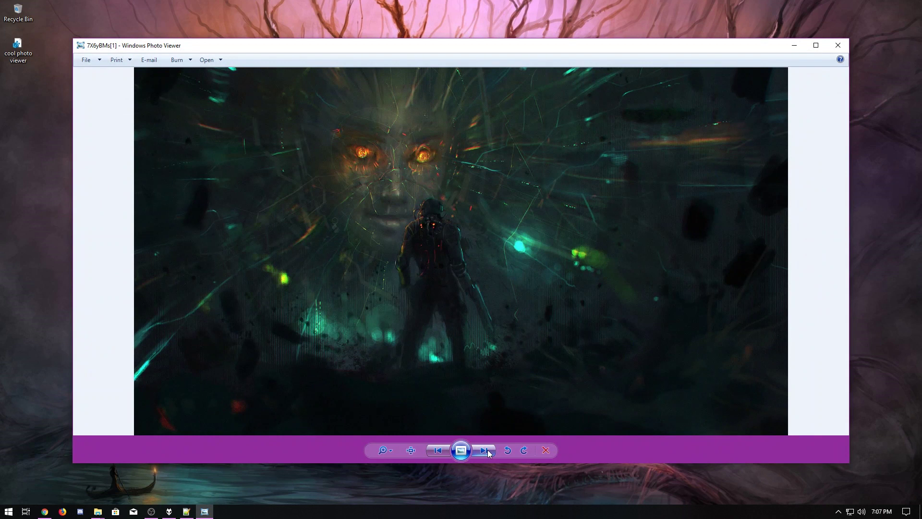
# - Page forward through four pictures in Windows Photo Viewer
pyautogui.click(484, 450)
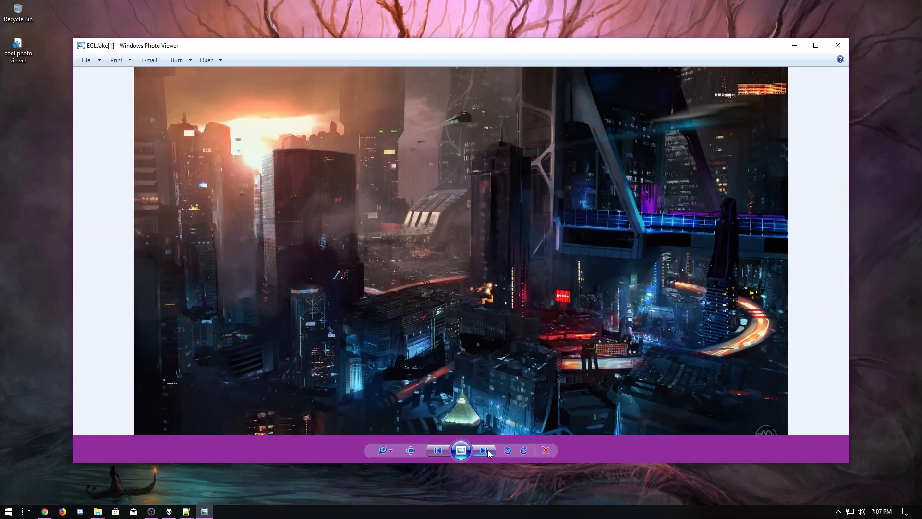
pyautogui.click(484, 450)
pyautogui.click(484, 450)
pyautogui.click(485, 450)
# - Close Photo Viewer and select the GodMode.{…} folder name text in Notepad++
pyautogui.hotkey('alt', 'F4')
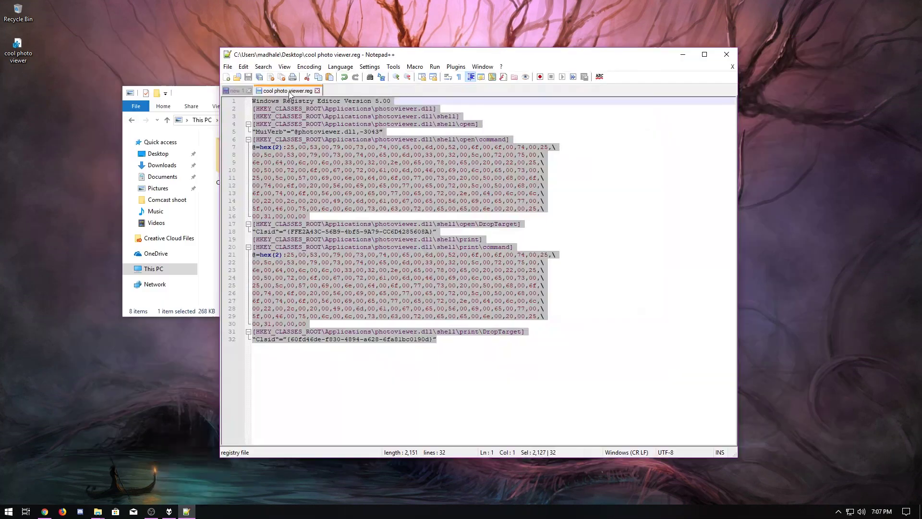
pyautogui.click(237, 93)
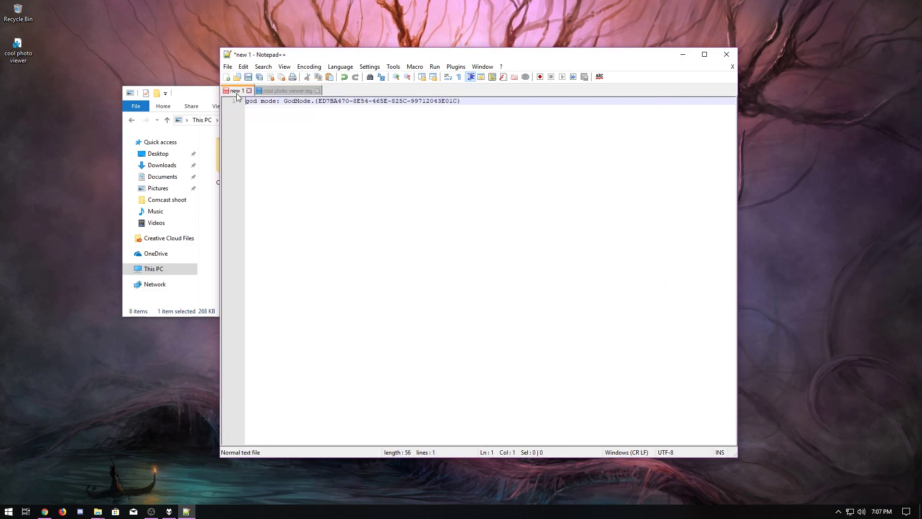
pyautogui.click(294, 123)
pyautogui.moveTo(462, 101); pyautogui.dragTo(285, 99)
pyautogui.hotkey('ctrl', 'c')
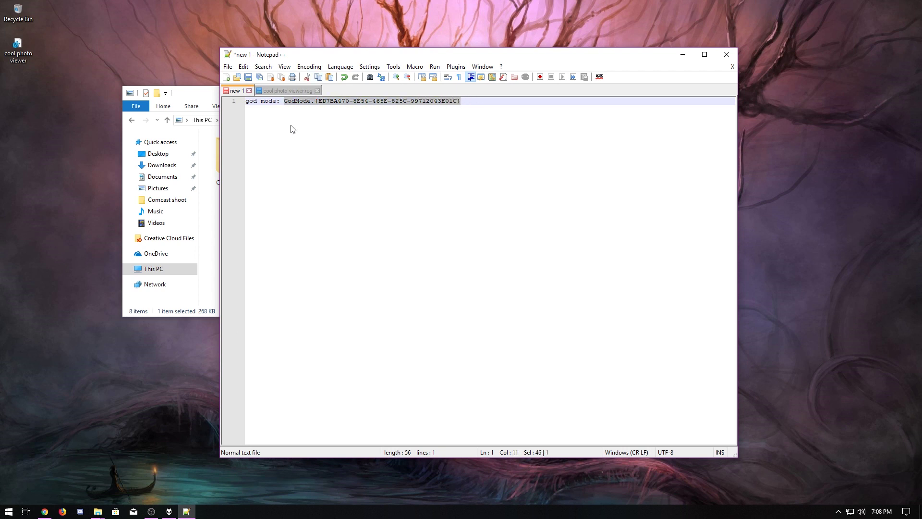
# - Create a new desktop folder named with the pasted GodMode GUID and open it
pyautogui.rightClick(49, 143)
pyautogui.moveTo(103, 225)
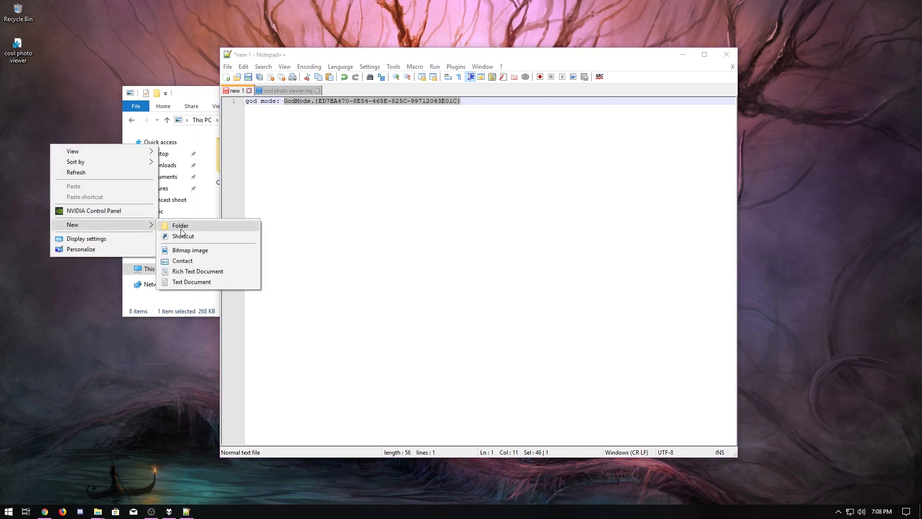
pyautogui.click(181, 229)
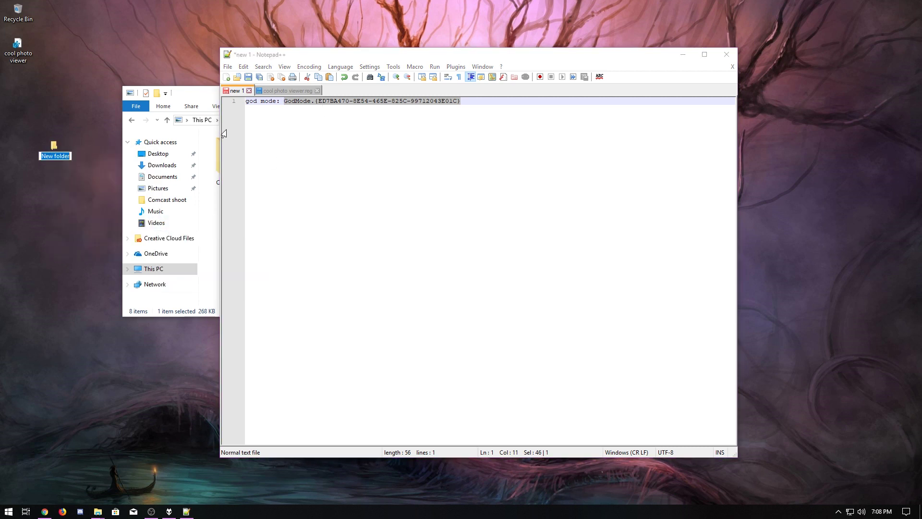
pyautogui.hotkey('ctrl', 'v')
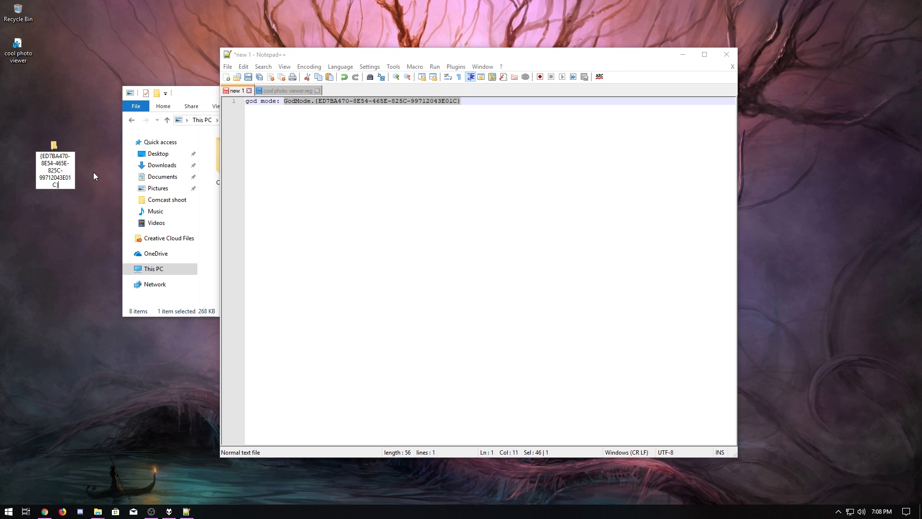
pyautogui.press('Return')
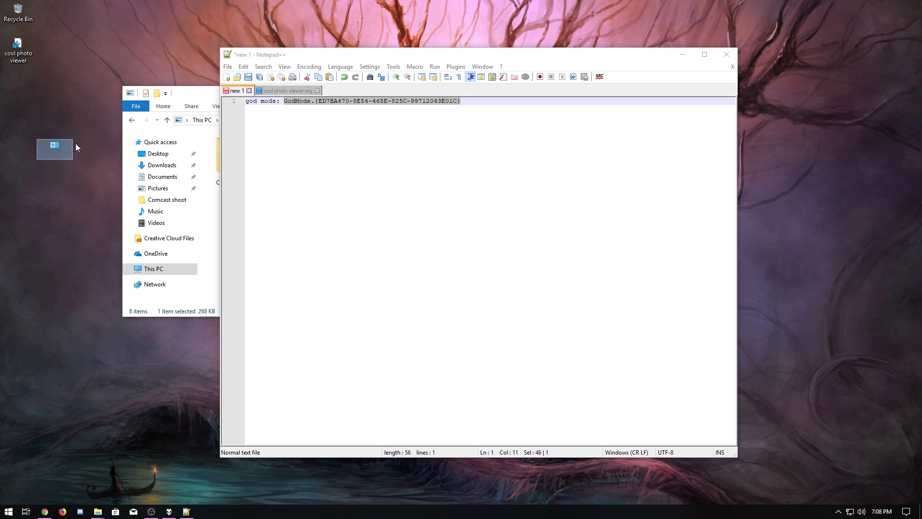
pyautogui.doubleClick(56, 145)
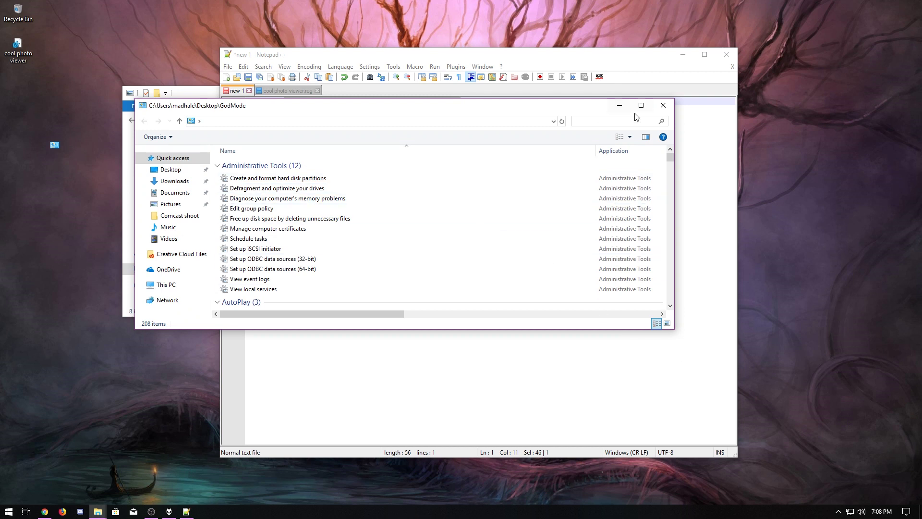
# - Try Color Management and Device Manager from GodMode, then close GodMode and Notepad++
pyautogui.scroll(-2, 309, 208)
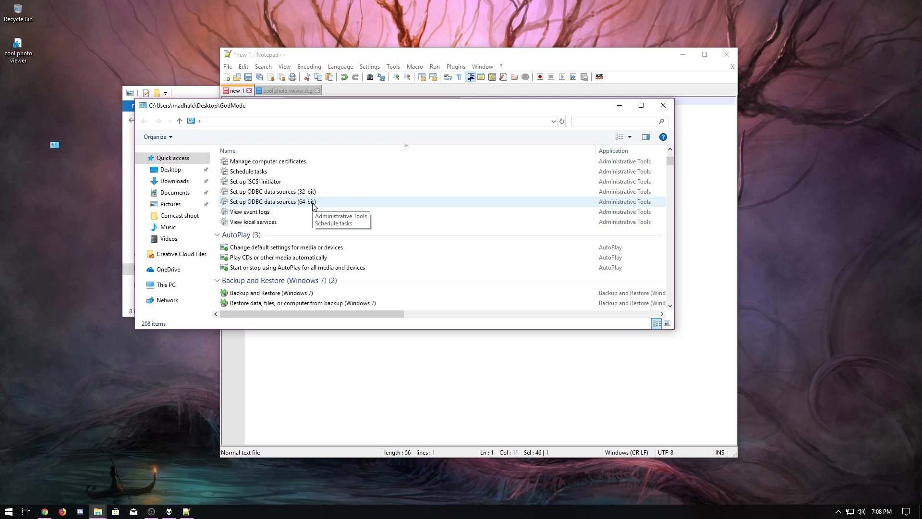
pyautogui.scroll(-5, 315, 207)
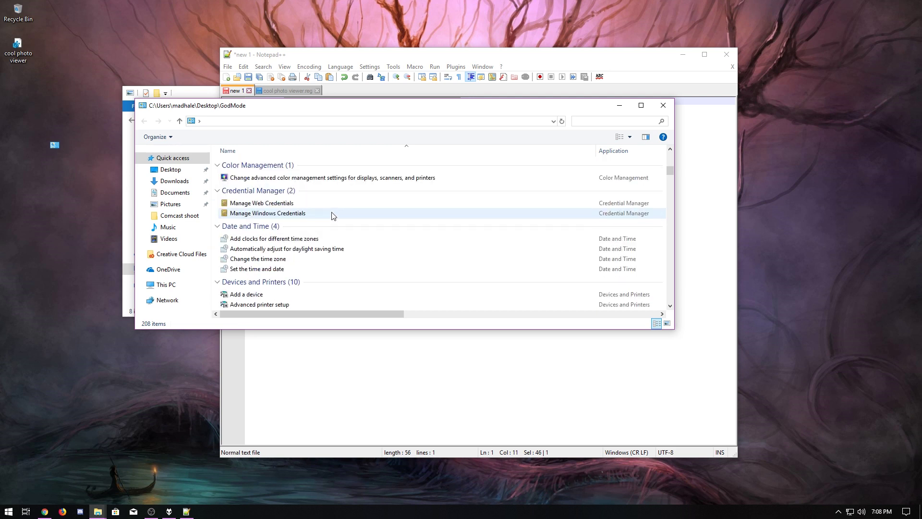
pyautogui.doubleClick(373, 179)
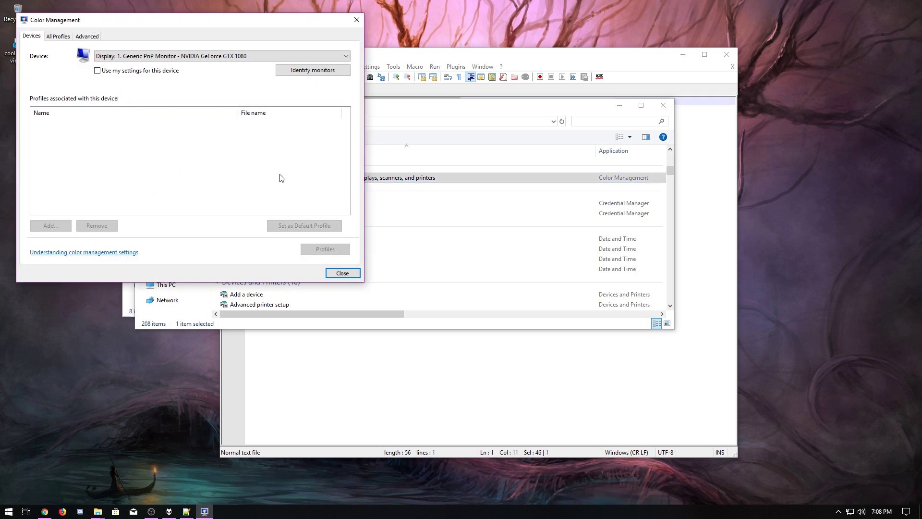
pyautogui.click(343, 273)
pyautogui.scroll(-3, 368, 248)
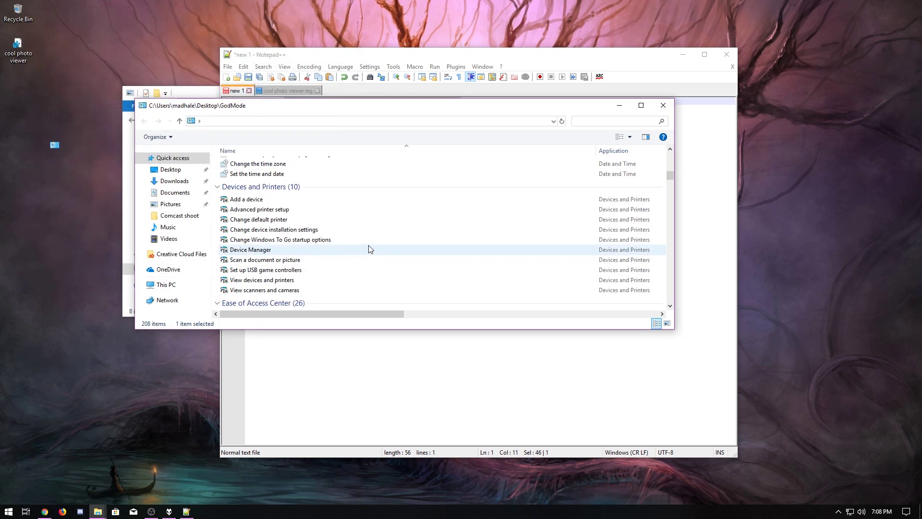
pyautogui.doubleClick(369, 249)
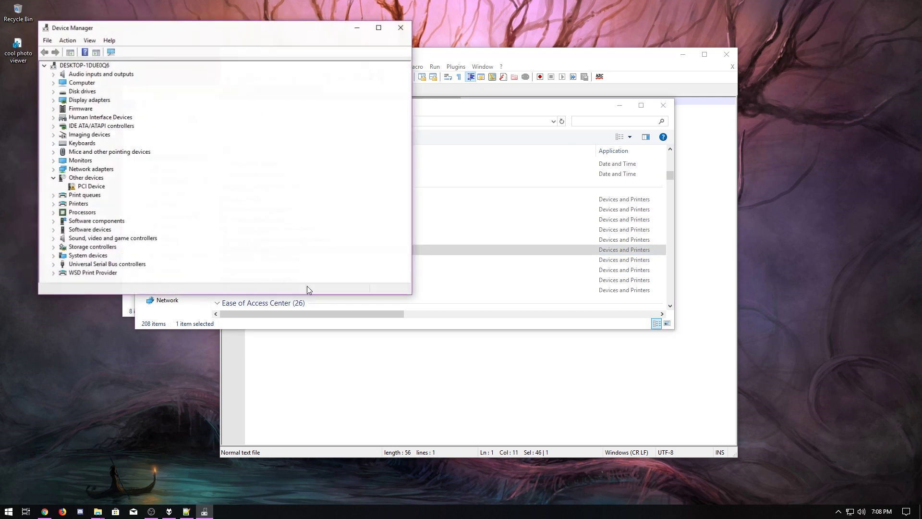
pyautogui.click(397, 27)
pyautogui.click(663, 106)
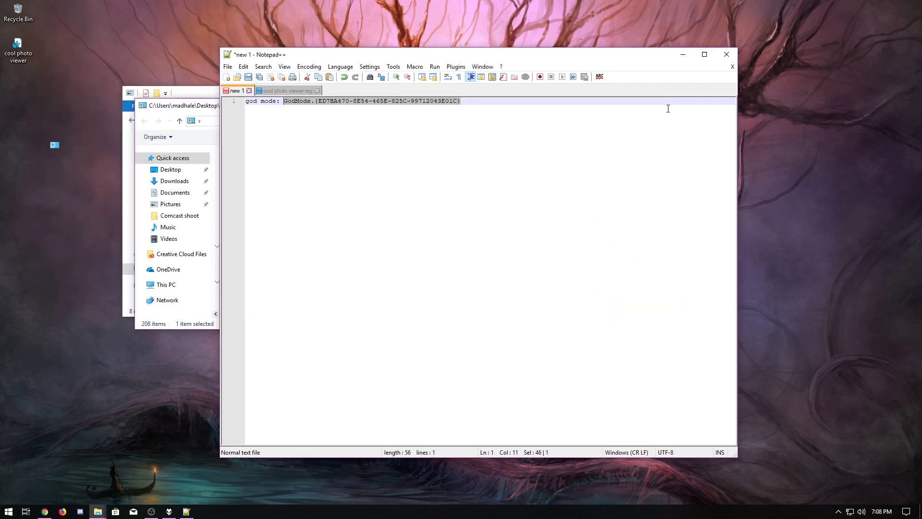
pyautogui.click(727, 57)
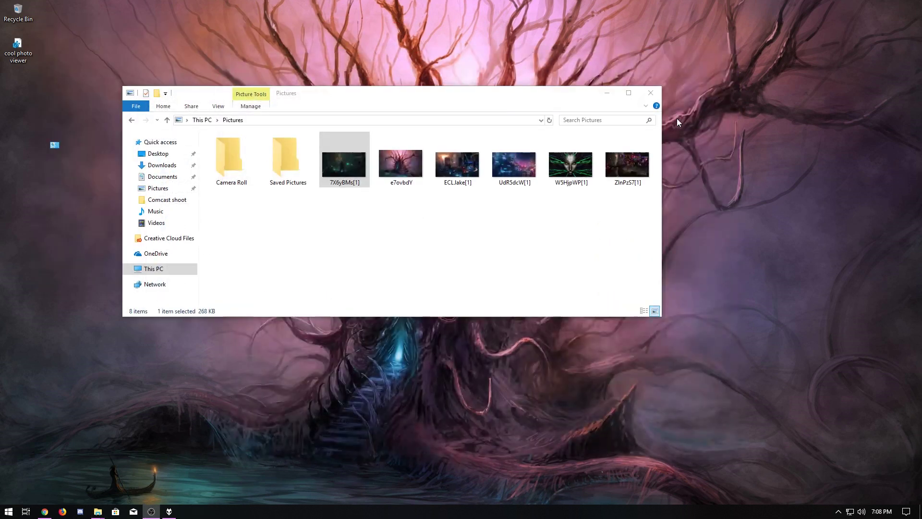
# - Close Explorer, then disable the OneDrive, Discord and Adobe entries in Task Manager's Startup tab
pyautogui.click(651, 99)
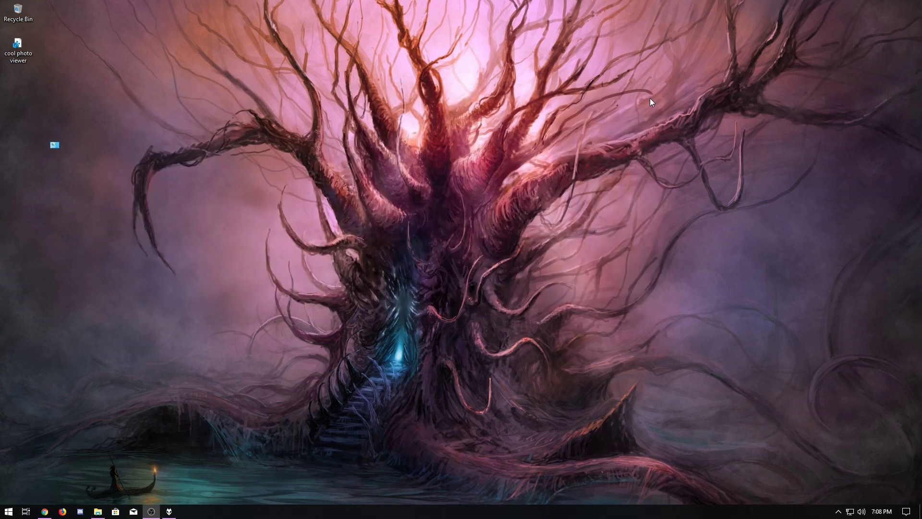
pyautogui.hotkey('ctrl', 'shift', 'Escape')
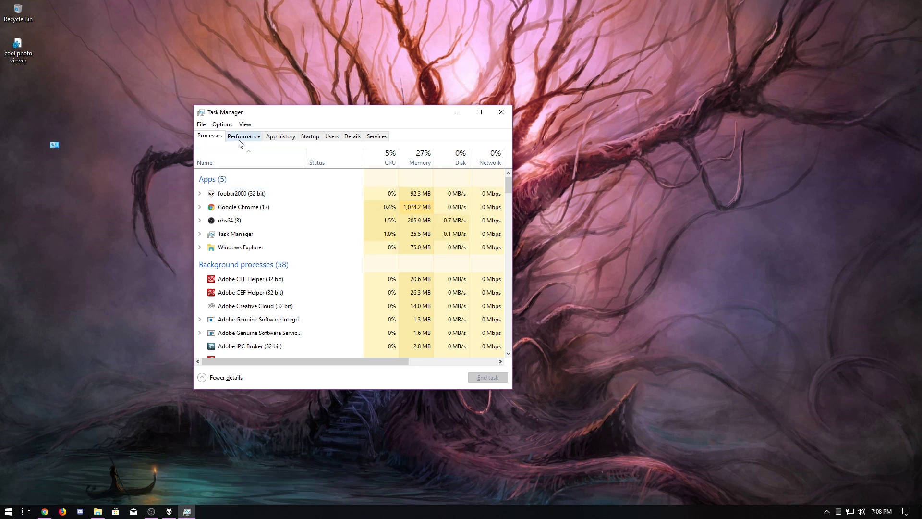
pyautogui.click(225, 377)
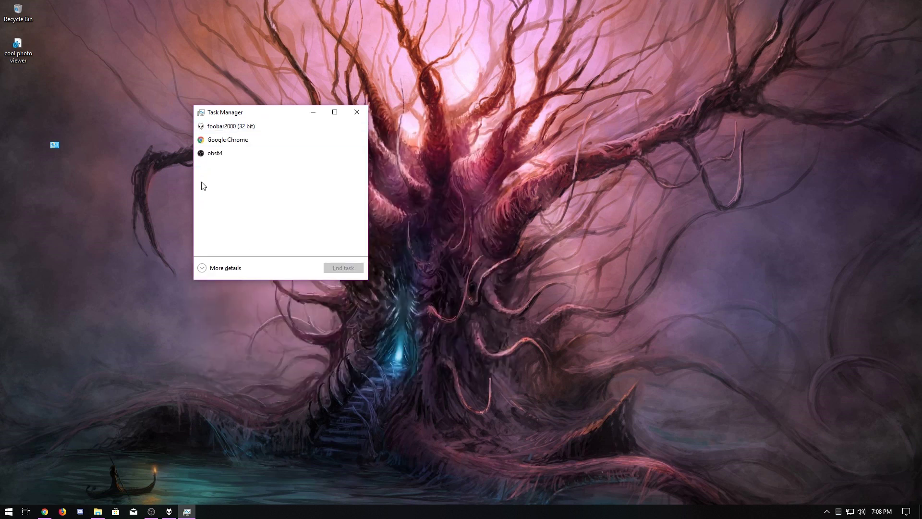
pyautogui.click(225, 269)
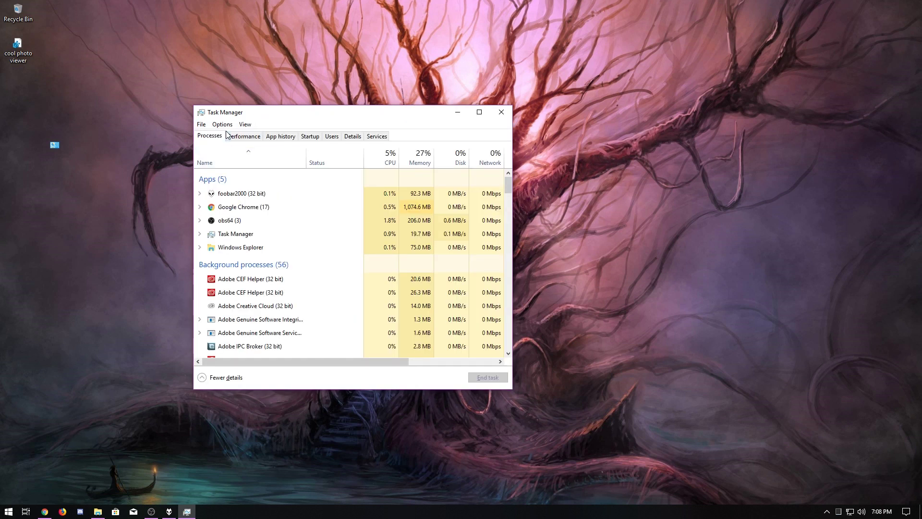
pyautogui.click(310, 136)
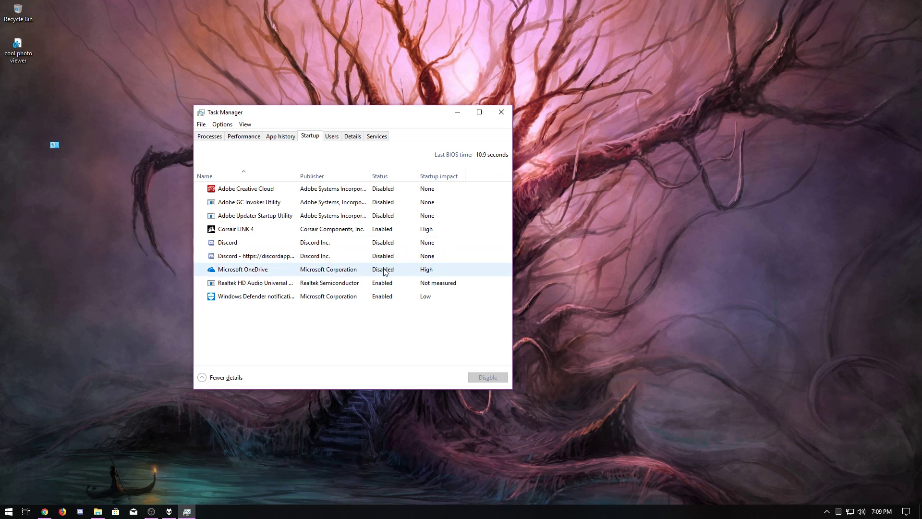
pyautogui.click(377, 284)
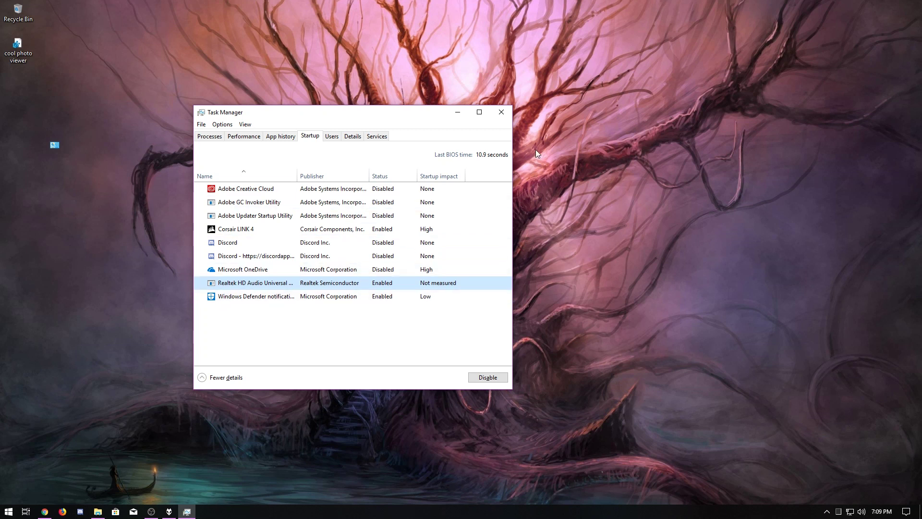
pyautogui.click(501, 113)
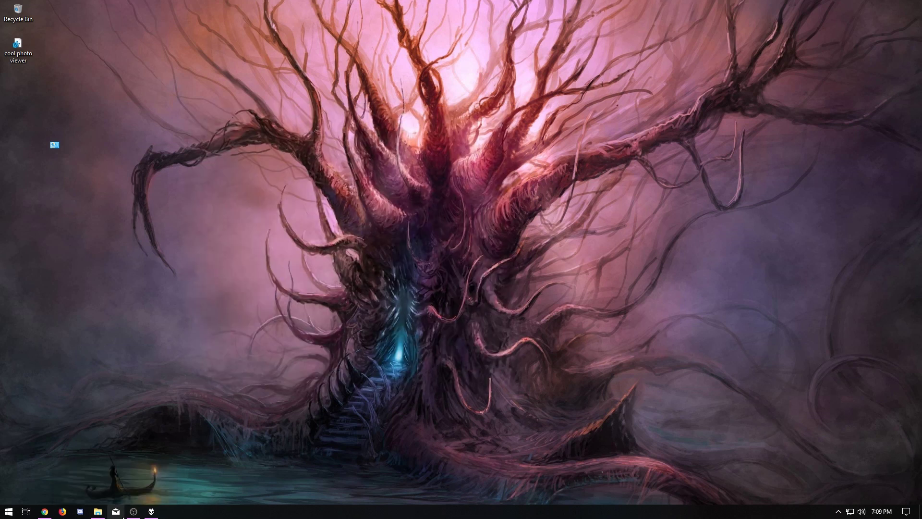
# - Unpin Mail from the taskbar and browse through the Start menu apps
pyautogui.rightClick(119, 516)
pyautogui.click(142, 497)
pyautogui.click(8, 513)
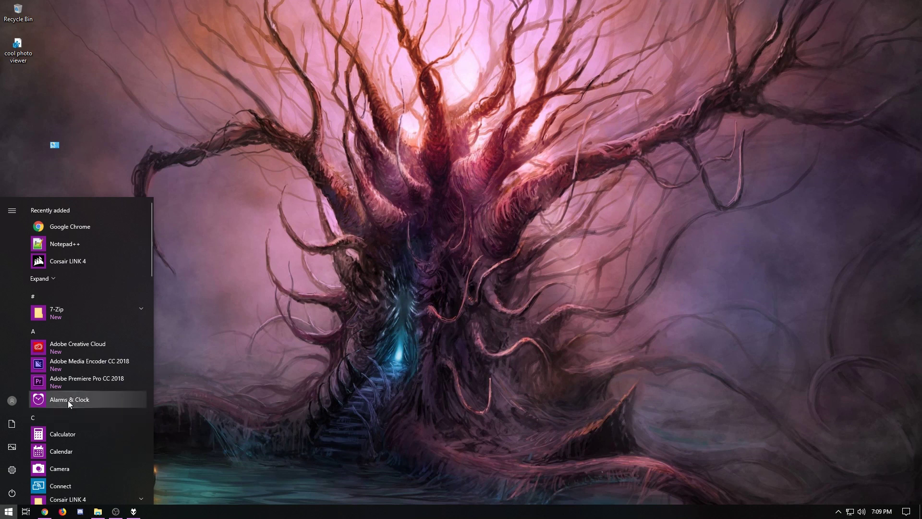
pyautogui.scroll(-3, 89, 450)
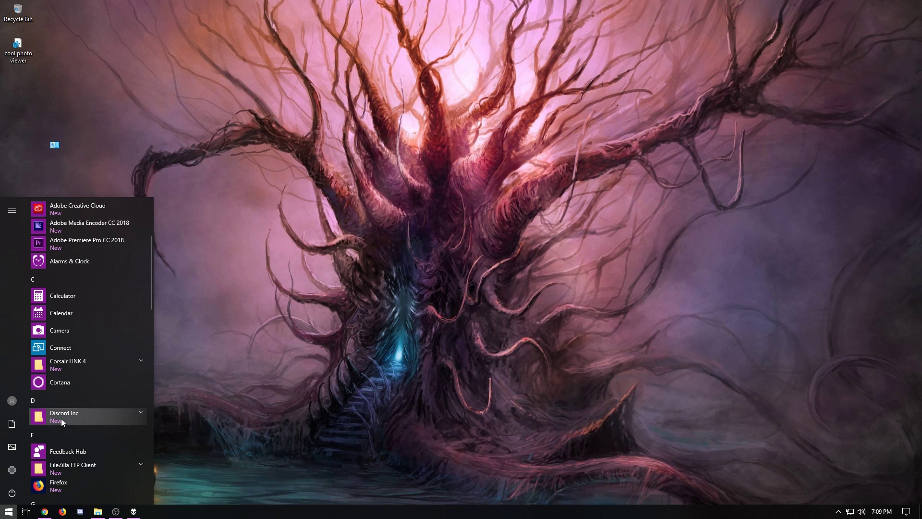
pyautogui.scroll(1, 70, 419)
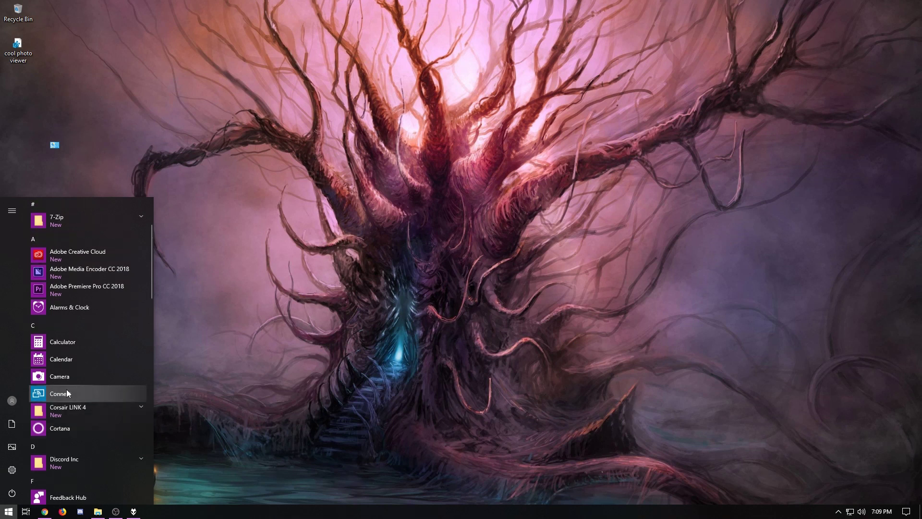
pyautogui.rightClick(74, 390)
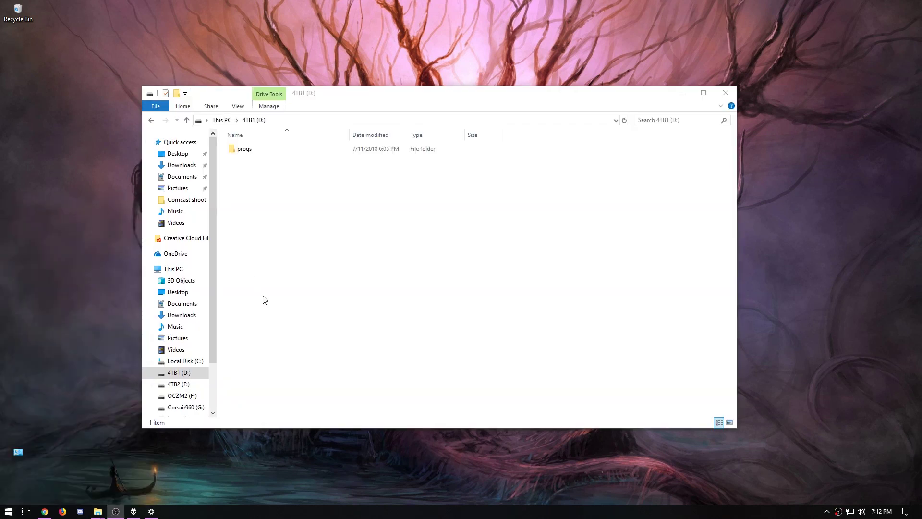
# - Create a new folder named Downloads on the 4TB1 (D:) drive
pyautogui.click(191, 320)
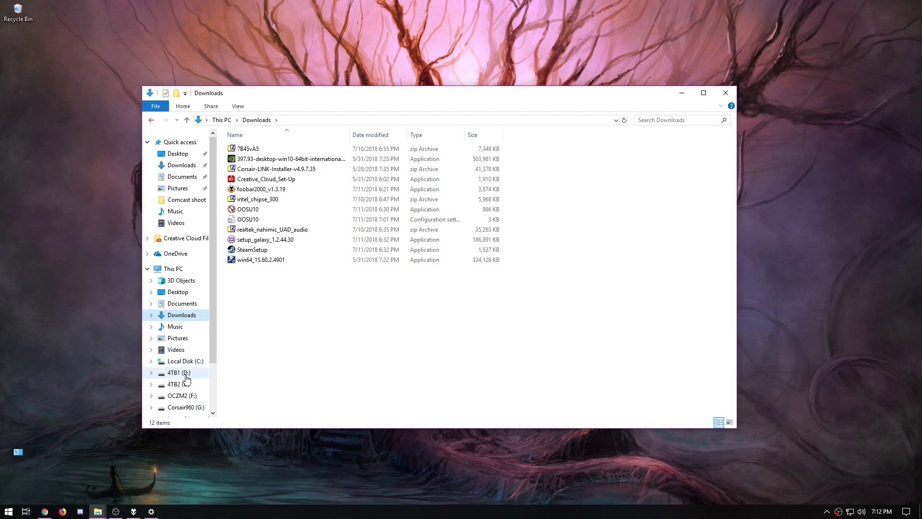
pyautogui.click(186, 373)
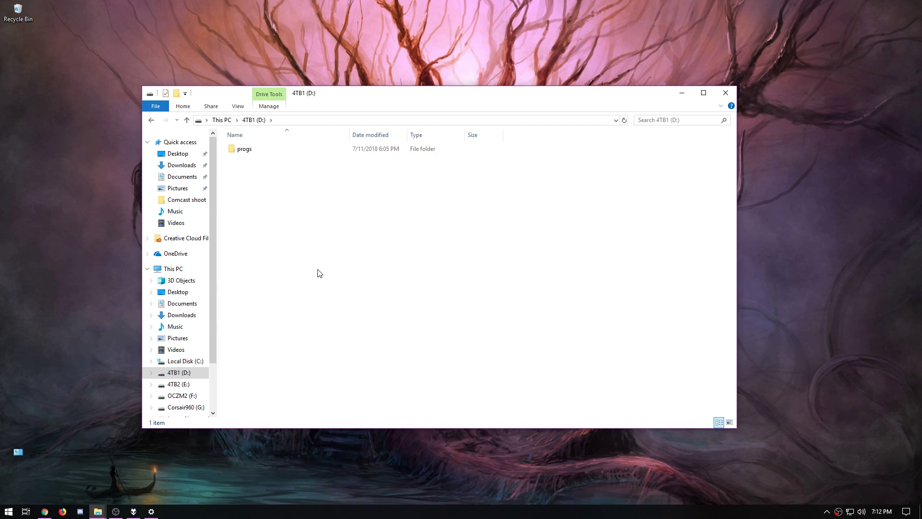
pyautogui.rightClick(254, 186)
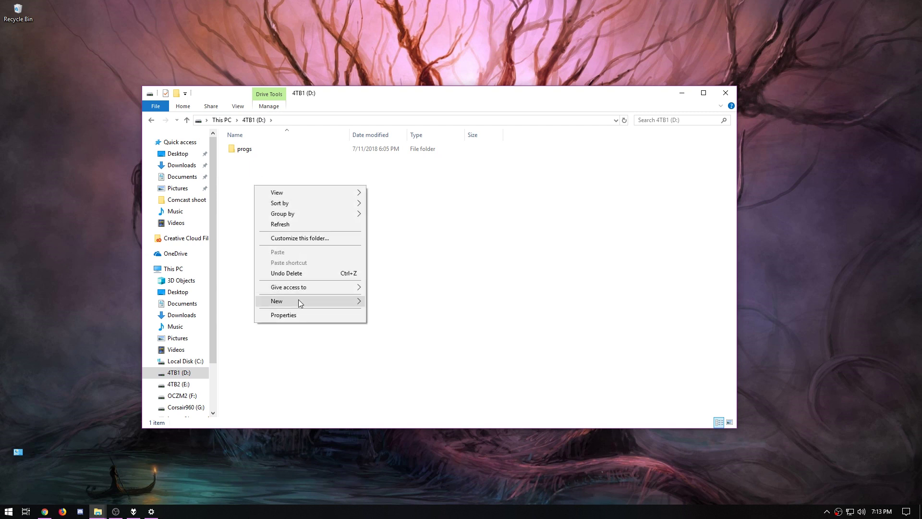
pyautogui.moveTo(340, 297)
pyautogui.click(413, 302)
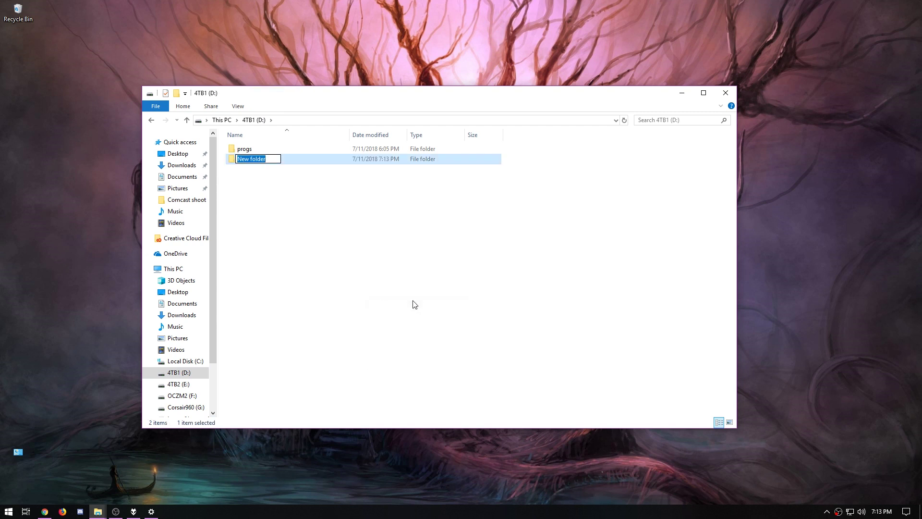
pyautogui.write('Downloads')
pyautogui.press('Return')
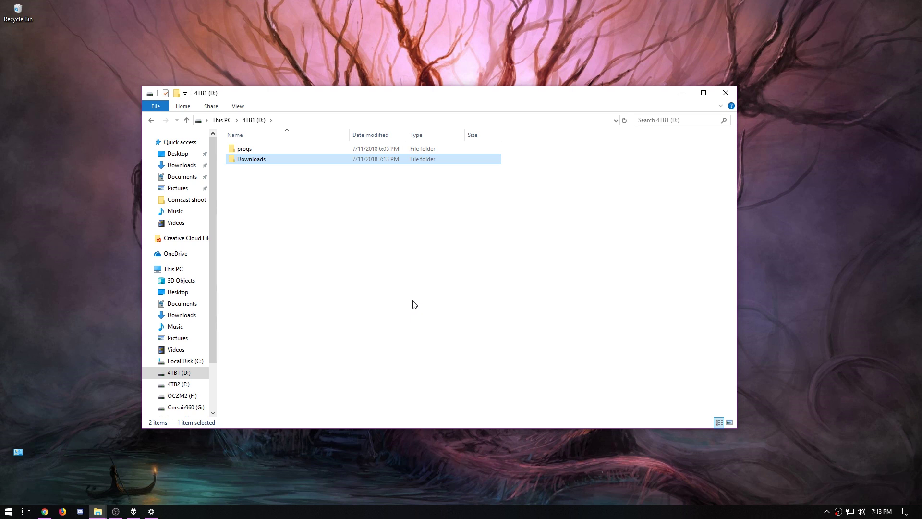
# - Open D:\Downloads, then go to This PC and right-click the original Downloads folder
pyautogui.doubleClick(251, 159)
pyautogui.click(320, 124)
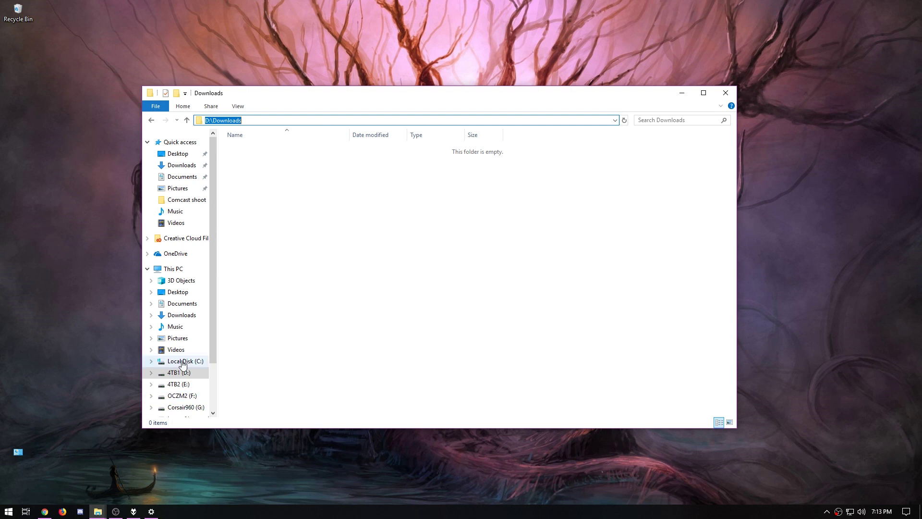
pyautogui.click(180, 315)
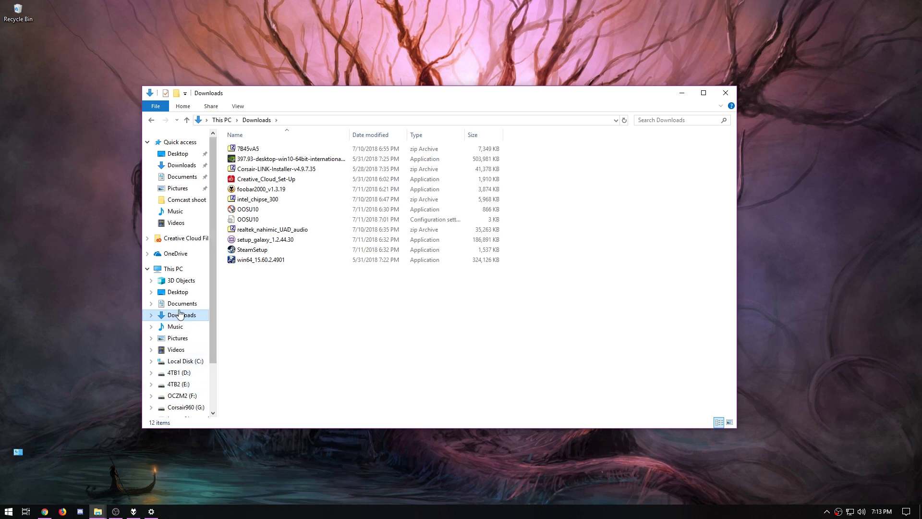
pyautogui.rightClick(185, 318)
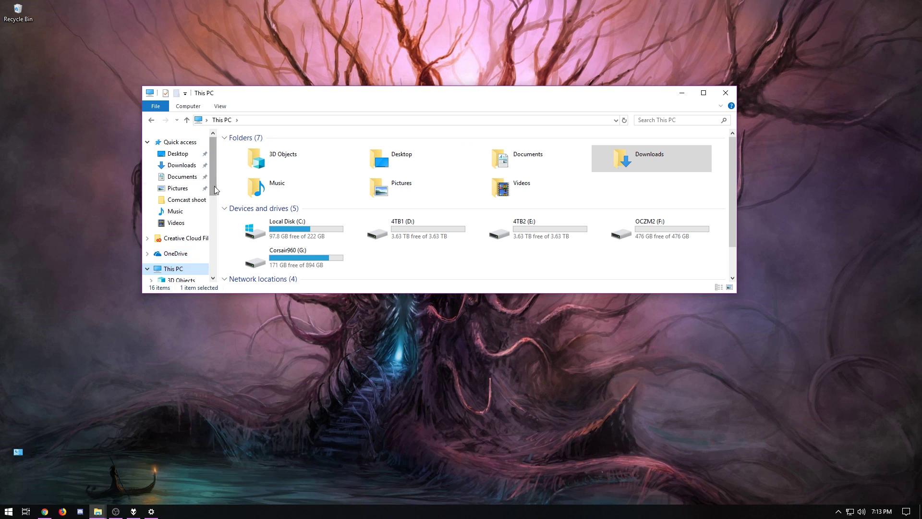
pyautogui.moveTo(214, 190); pyautogui.dragTo(214, 210)
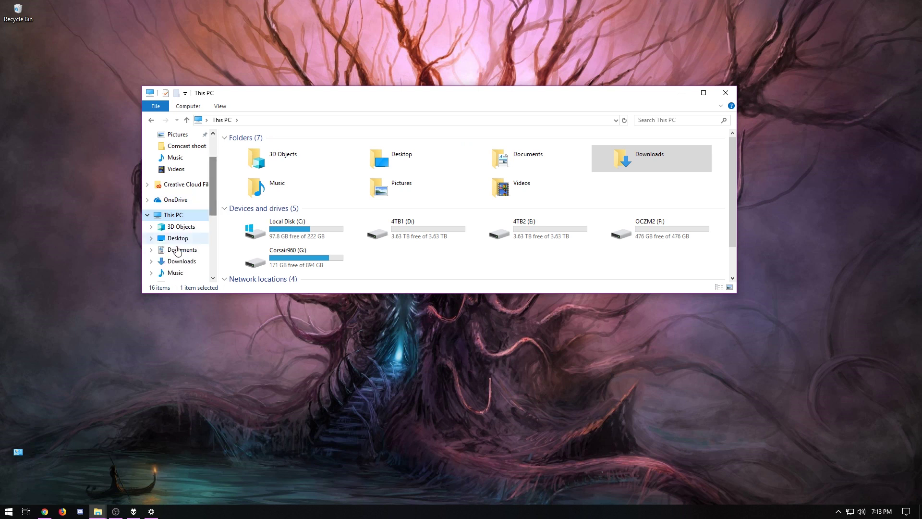
# - In the Downloads folder's properties Location tab, enter D:\Downloads as the new path
pyautogui.rightClick(655, 154)
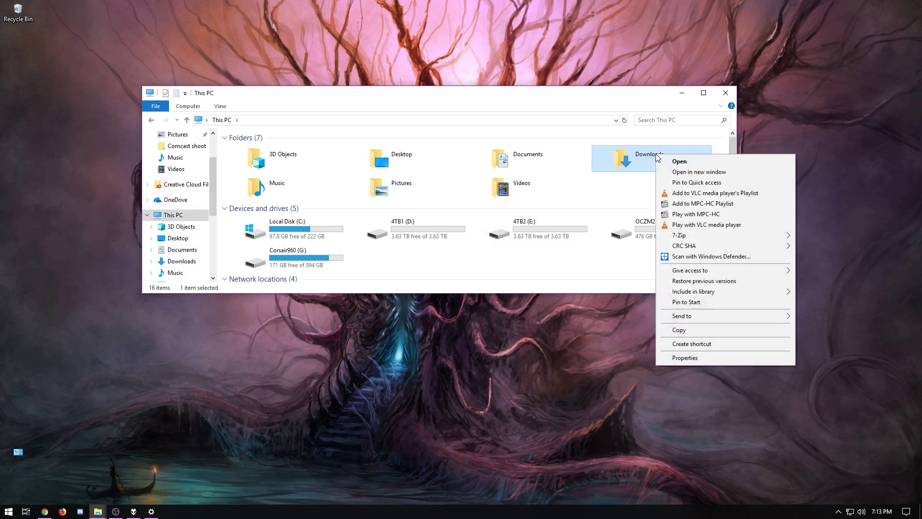
pyautogui.click(697, 358)
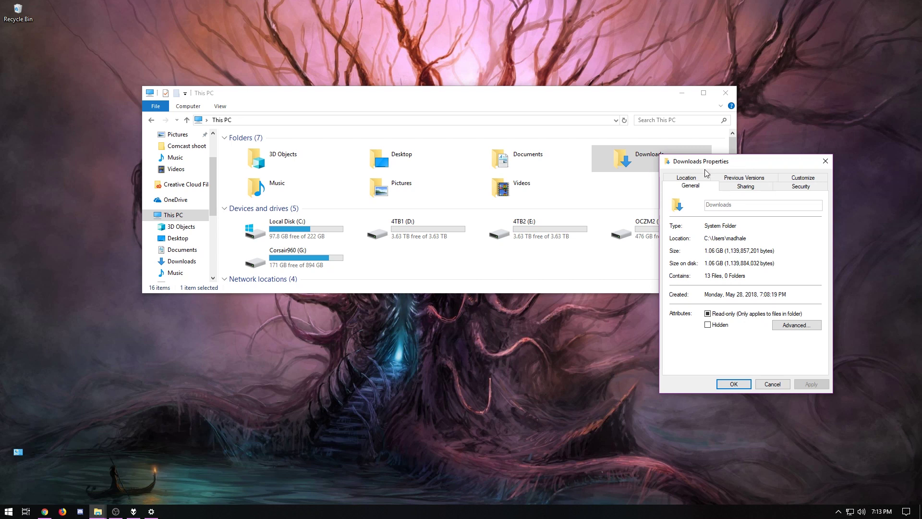
pyautogui.click(685, 178)
pyautogui.moveTo(744, 163); pyautogui.dragTo(418, 141)
pyautogui.click(439, 236)
pyautogui.hotkey('ctrl', 'a')
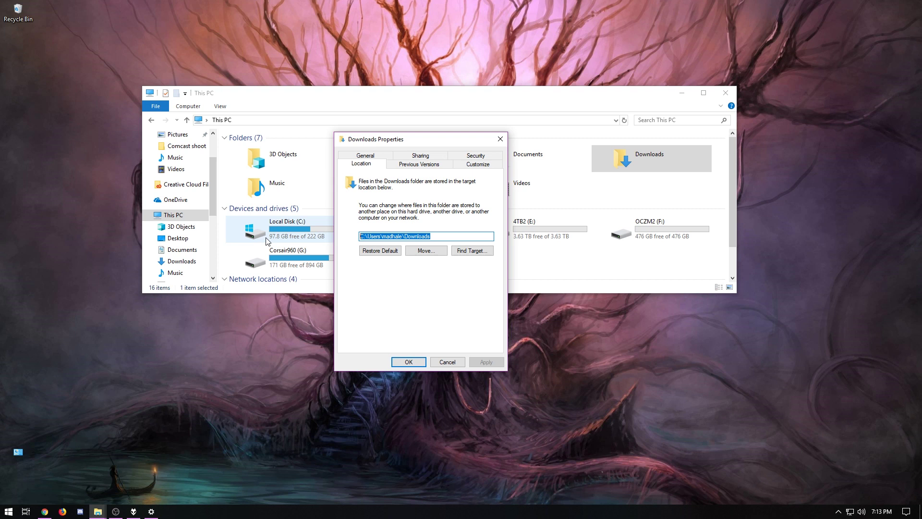
pyautogui.write('D:\\Downloads')
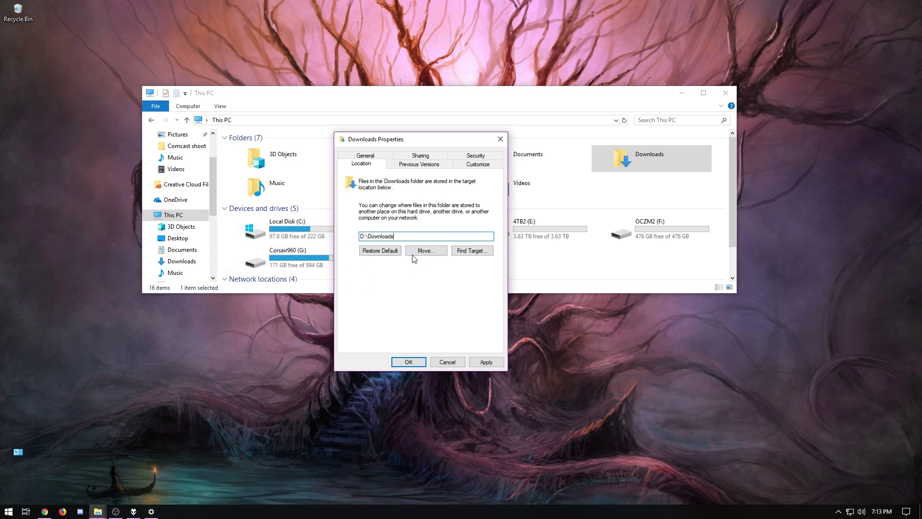
# - Relocate Downloads to the Downloads folder on 4TB1 (D:), moving its 12 existing files
pyautogui.click(426, 251)
pyautogui.scroll(-3, 404, 298)
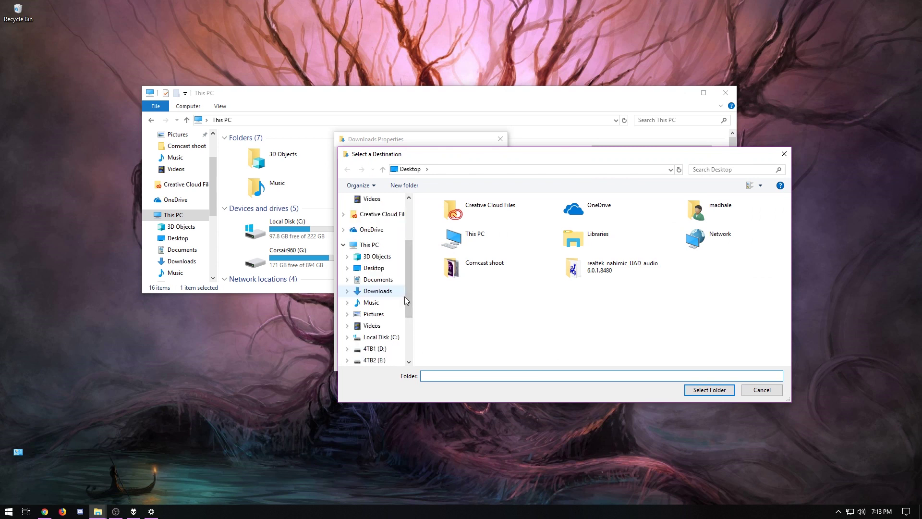
pyautogui.moveTo(404, 296); pyautogui.dragTo(375, 348)
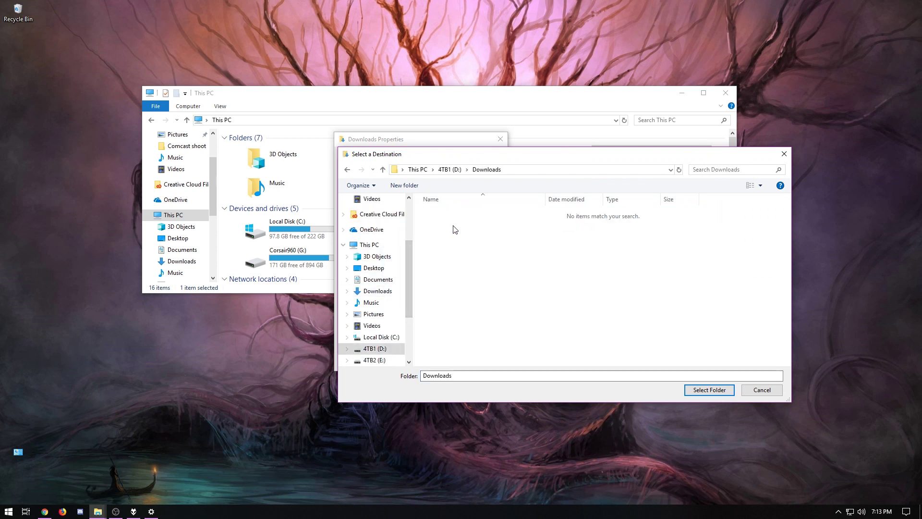
pyautogui.click(710, 390)
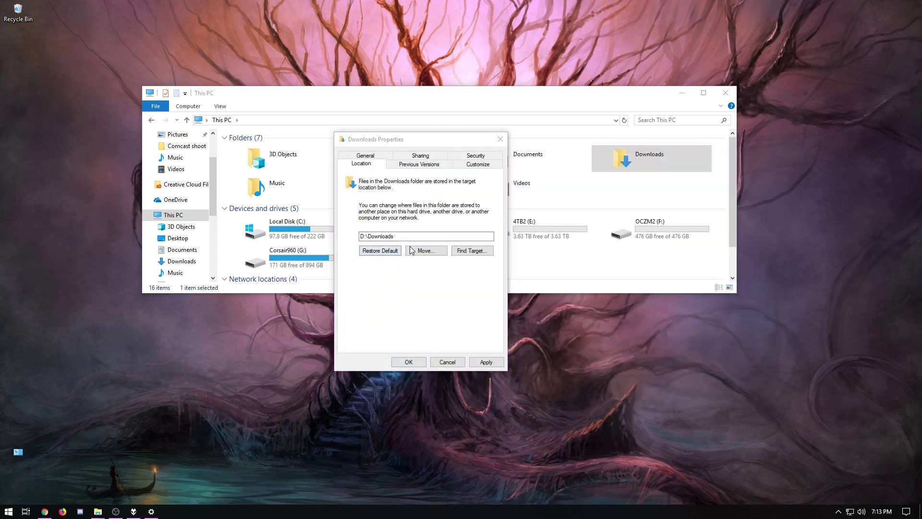
pyautogui.click(415, 362)
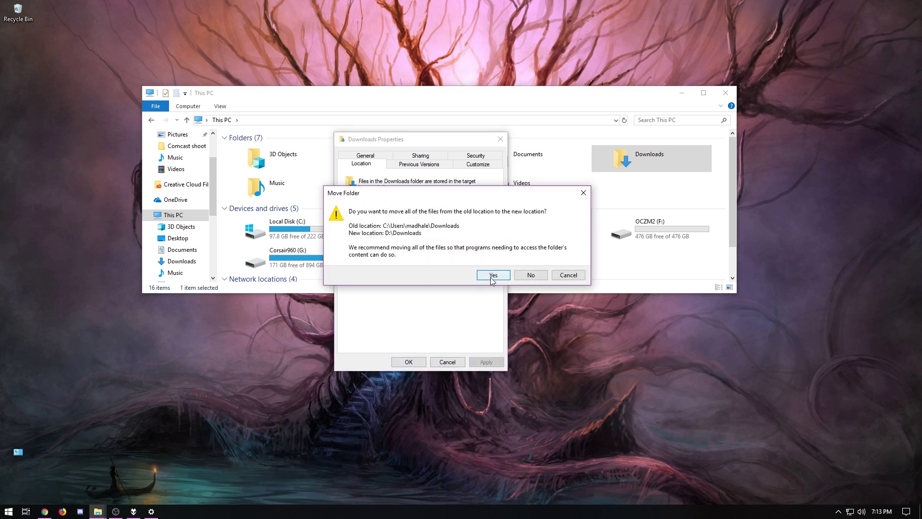
pyautogui.click(492, 276)
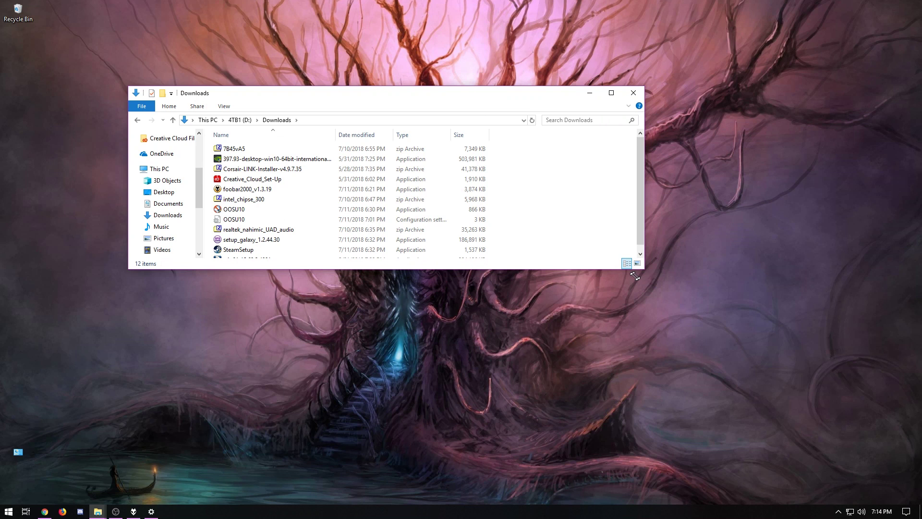
pyautogui.moveTo(650, 289); pyautogui.dragTo(386, 294)
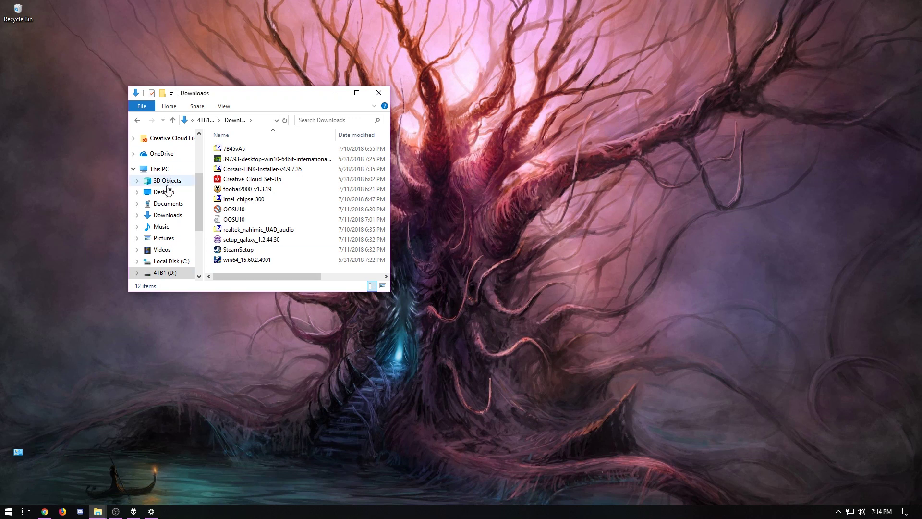
# - Launch Disk Cleanup from a 'disk c' Start search and scan drive C:
pyautogui.press('super')
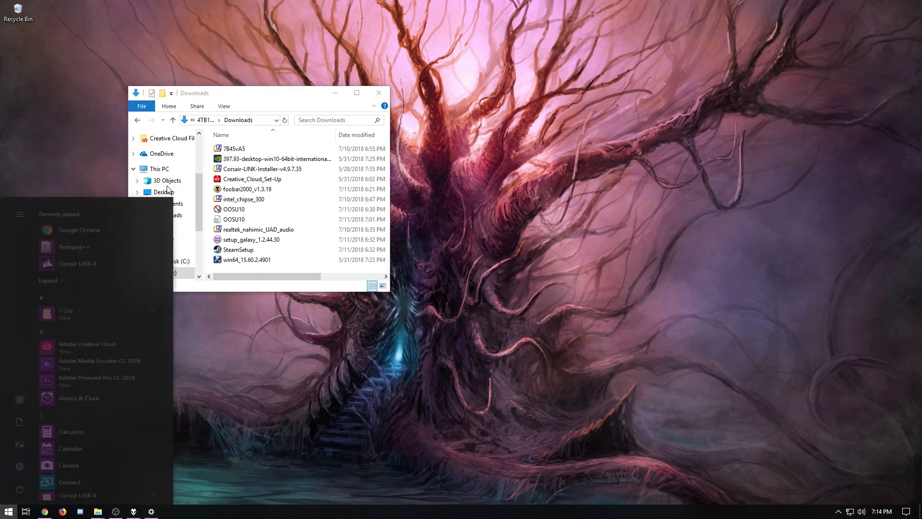
pyautogui.write('disk c')
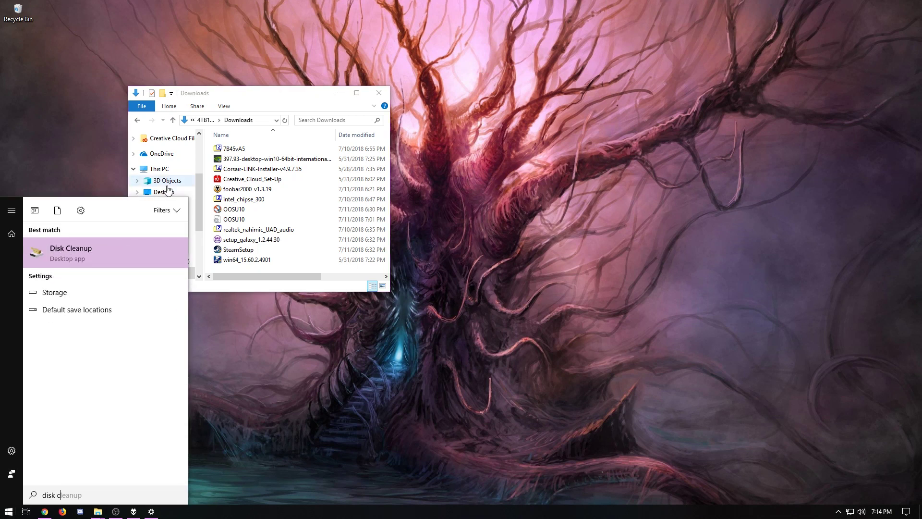
pyautogui.press('Return')
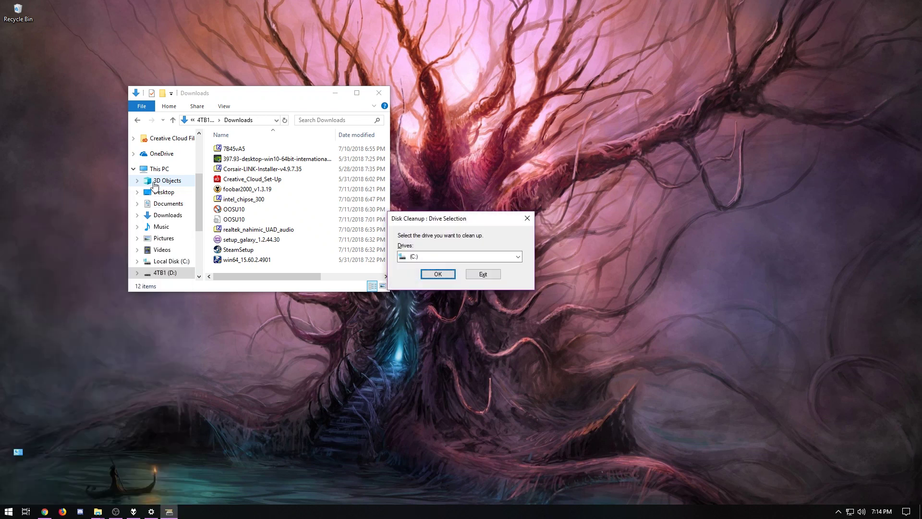
pyautogui.click(438, 276)
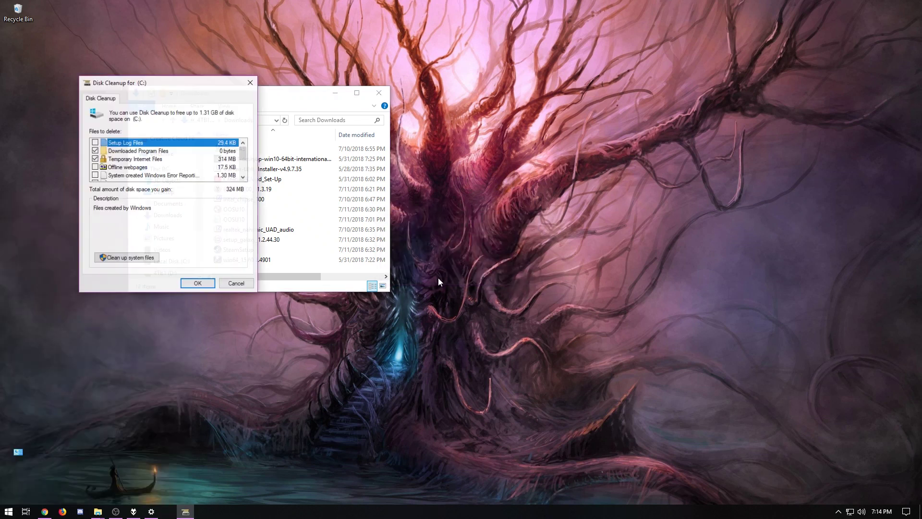
pyautogui.moveTo(182, 82); pyautogui.dragTo(352, 116)
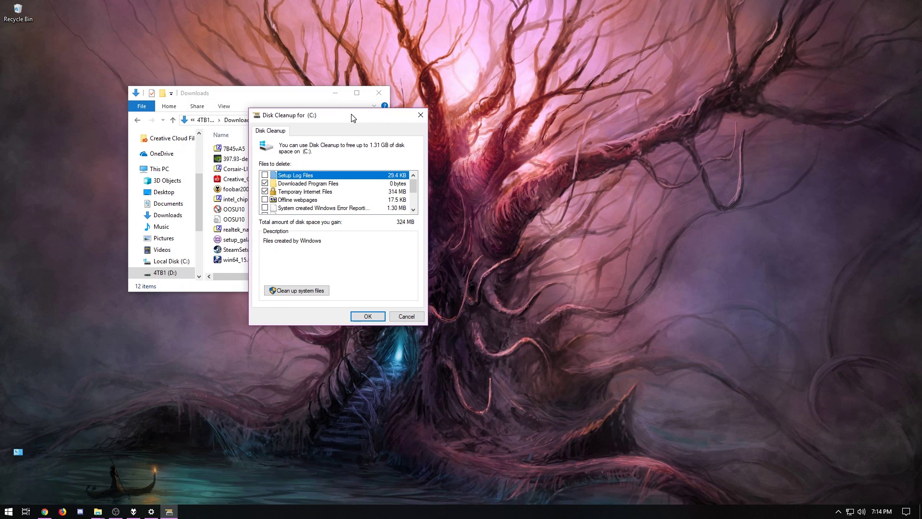
pyautogui.scroll(-2, 417, 199)
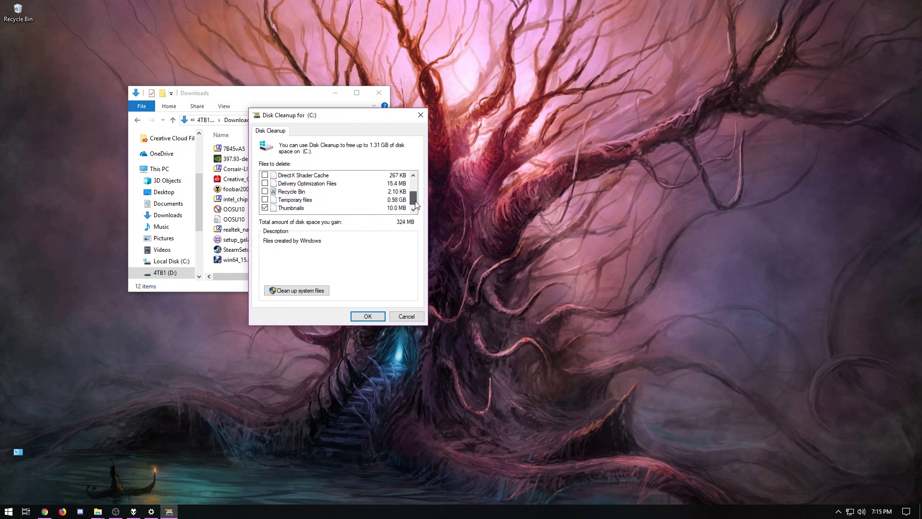
pyautogui.scroll(2, 417, 216)
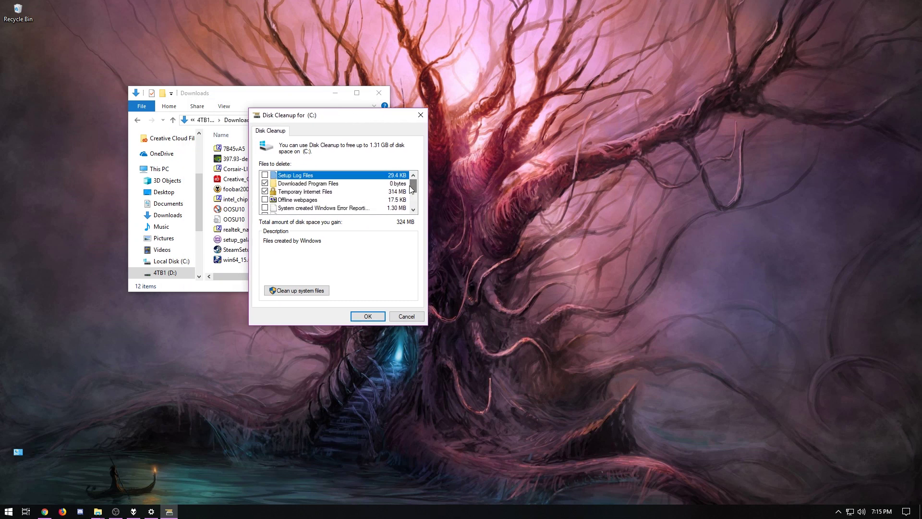
# - Rescan C: with system files and tick Temporary files, Device driver packages and Thumbnails (1.30 GB)
pyautogui.click(301, 291)
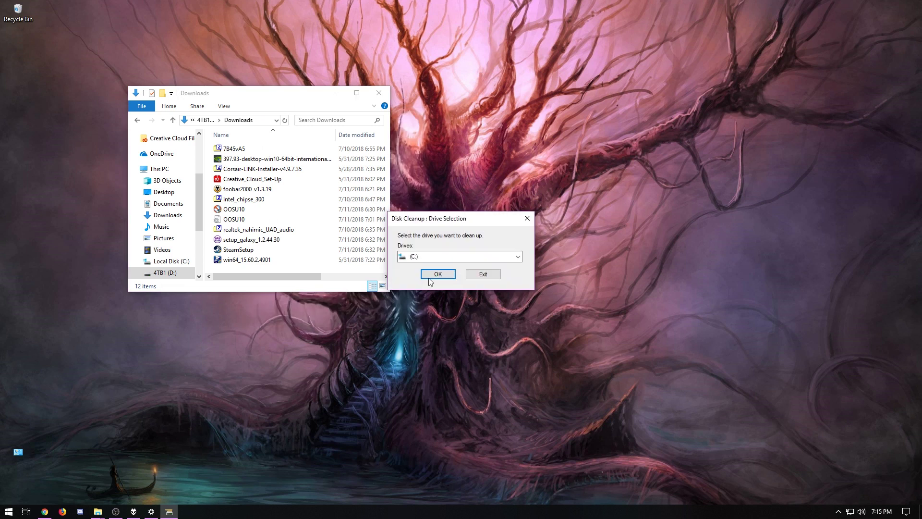
pyautogui.click(430, 277)
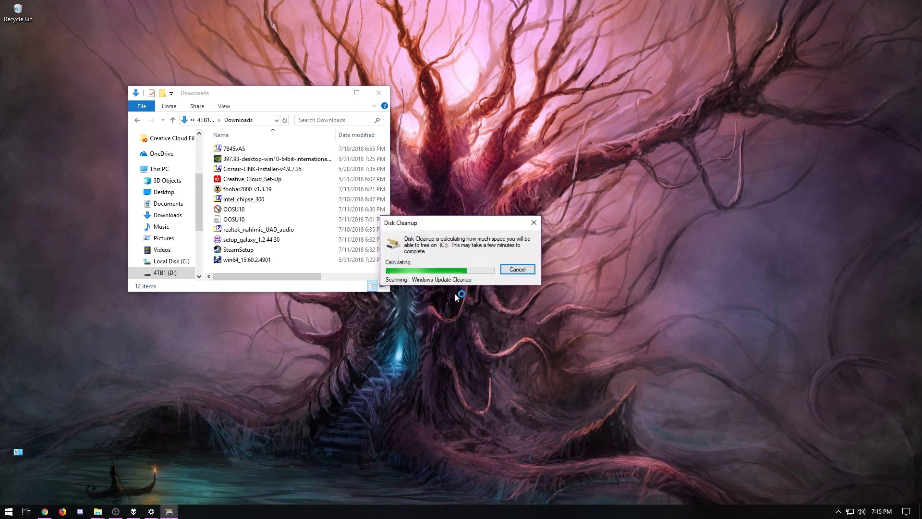
pyautogui.moveTo(814, 73); pyautogui.dragTo(320, 106)
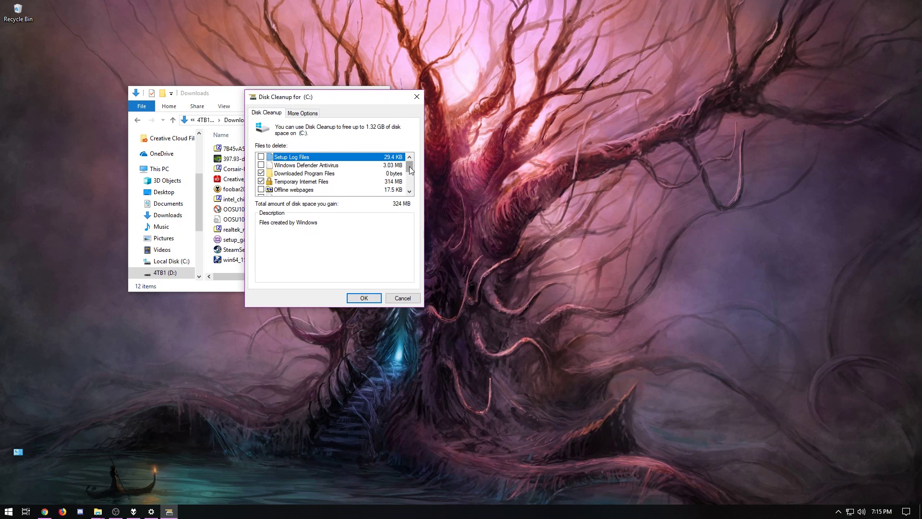
pyautogui.moveTo(410, 167); pyautogui.dragTo(412, 185)
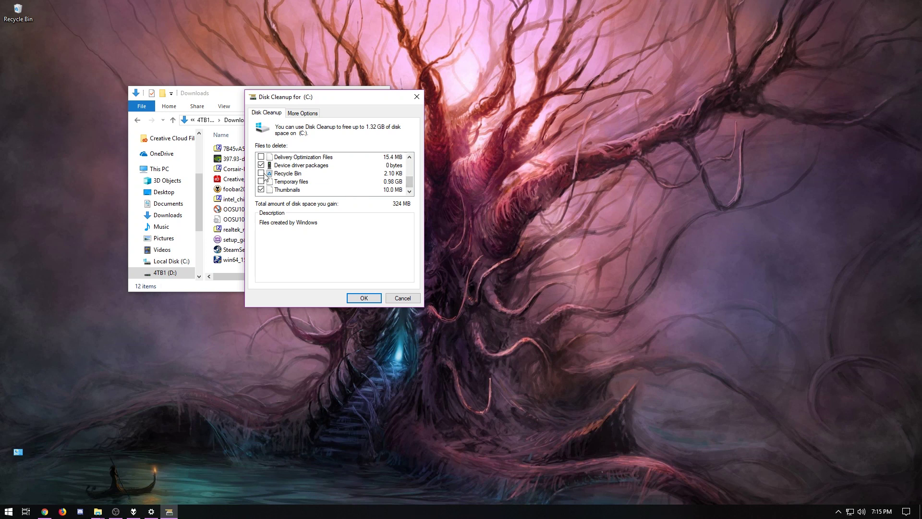
pyautogui.scroll(1, 265, 182)
pyautogui.scroll(-1, 265, 182)
pyautogui.scroll(1, 387, 187)
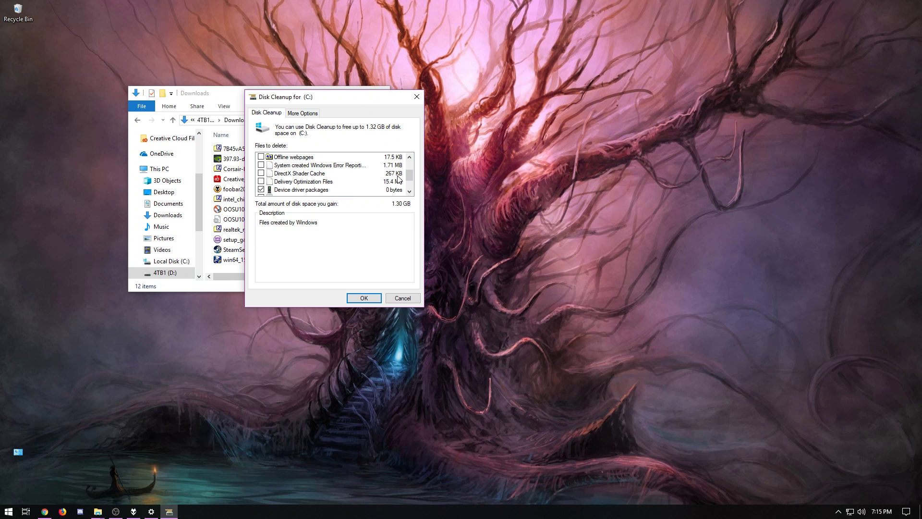
pyautogui.scroll(-1, 409, 177)
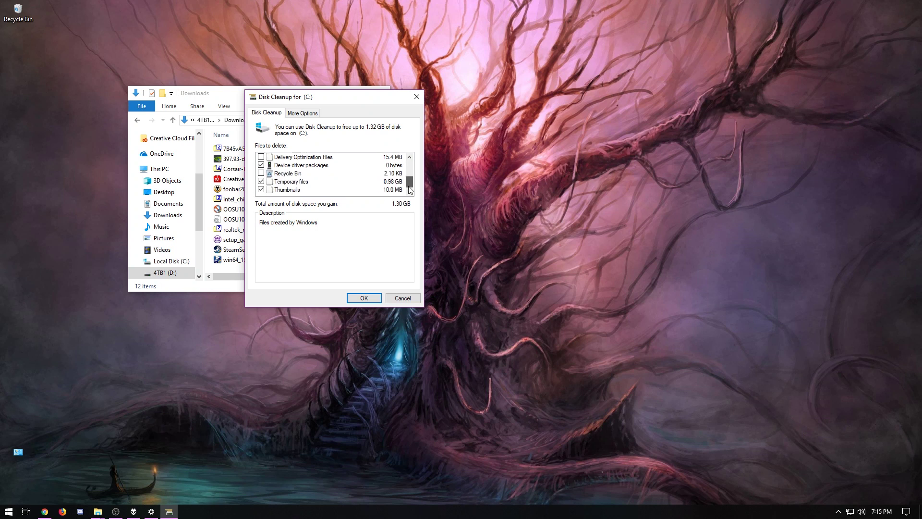
# - Open a second File Explorer window showing the eight folders on Local Disk (C:)
pyautogui.press('super+e')
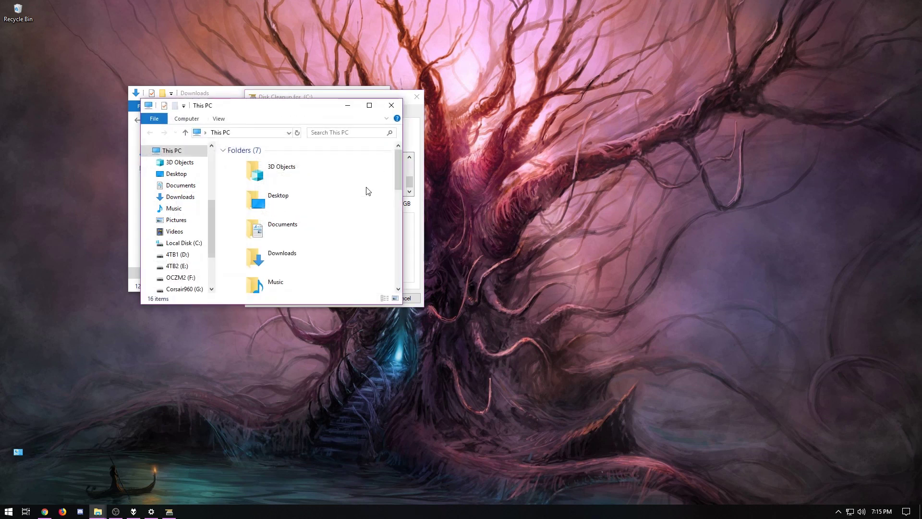
pyautogui.click(192, 244)
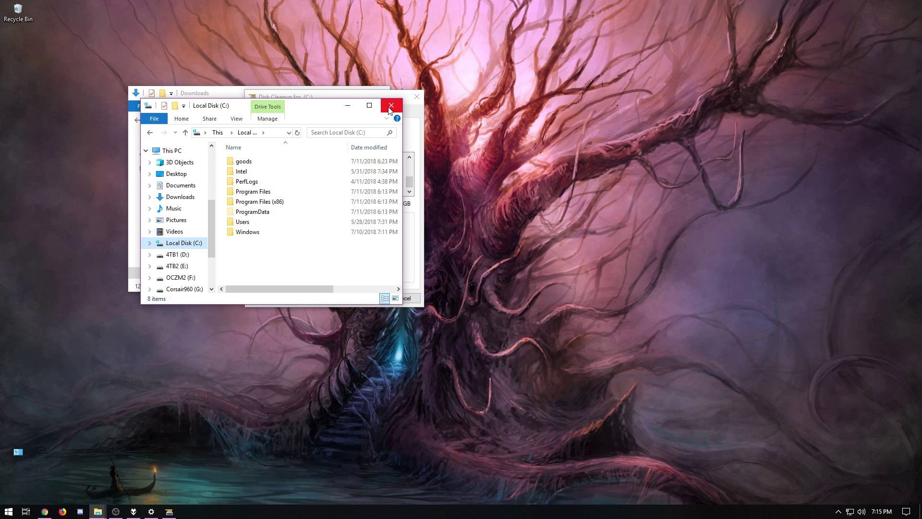
# - Close the Local Disk (C:) window and permanently delete the 1.30 GB of checked files
pyautogui.click(390, 106)
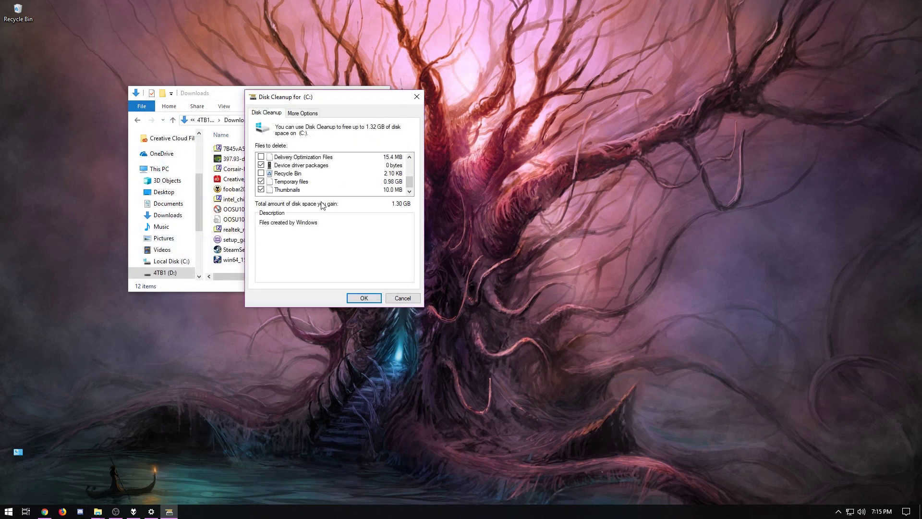
pyautogui.click(372, 299)
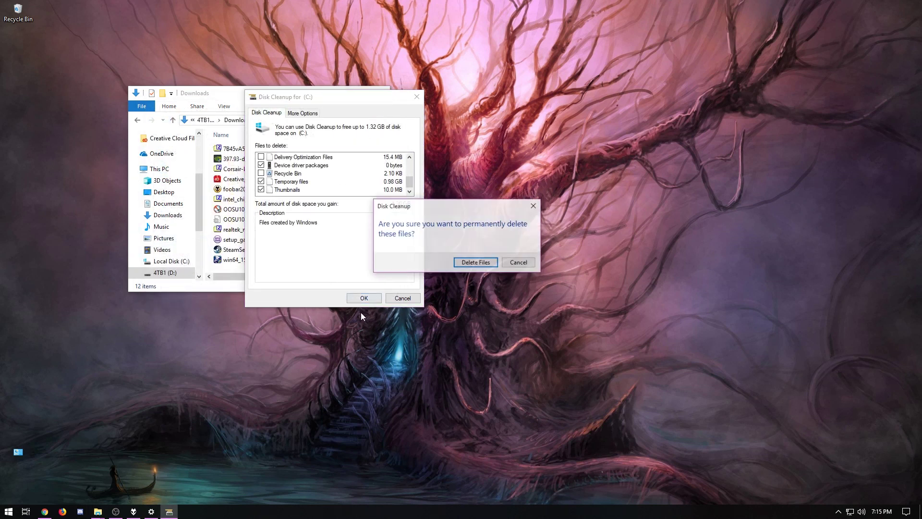
pyautogui.click(473, 259)
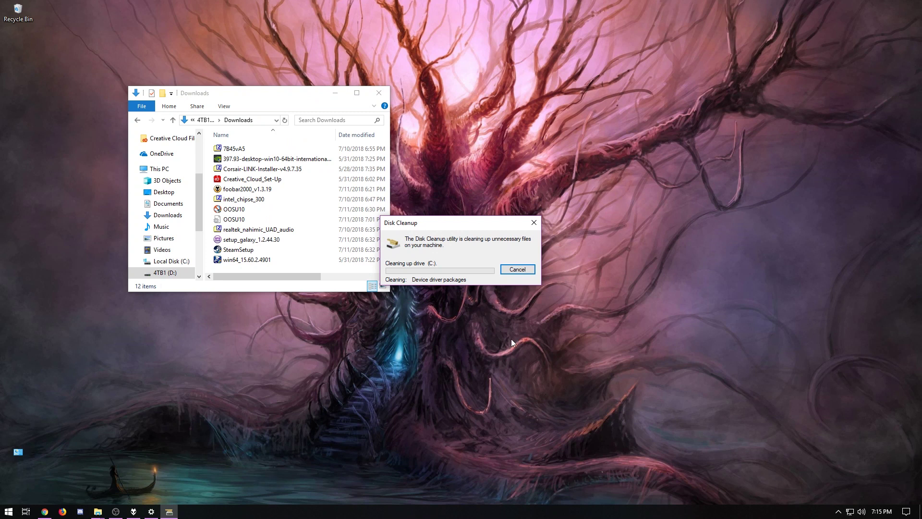